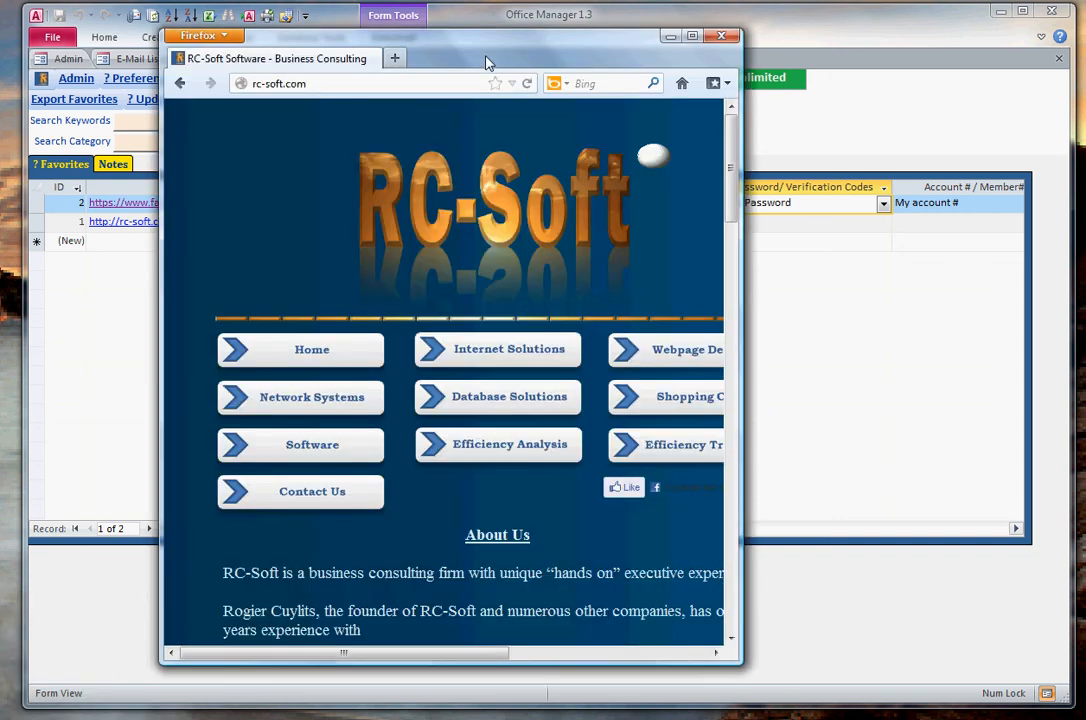
- Copy the rc-soft.com address from Firefox and paste it as a new webpage link in Office Manager's Favorites list
right_click(272, 82)
left_click(370, 143)
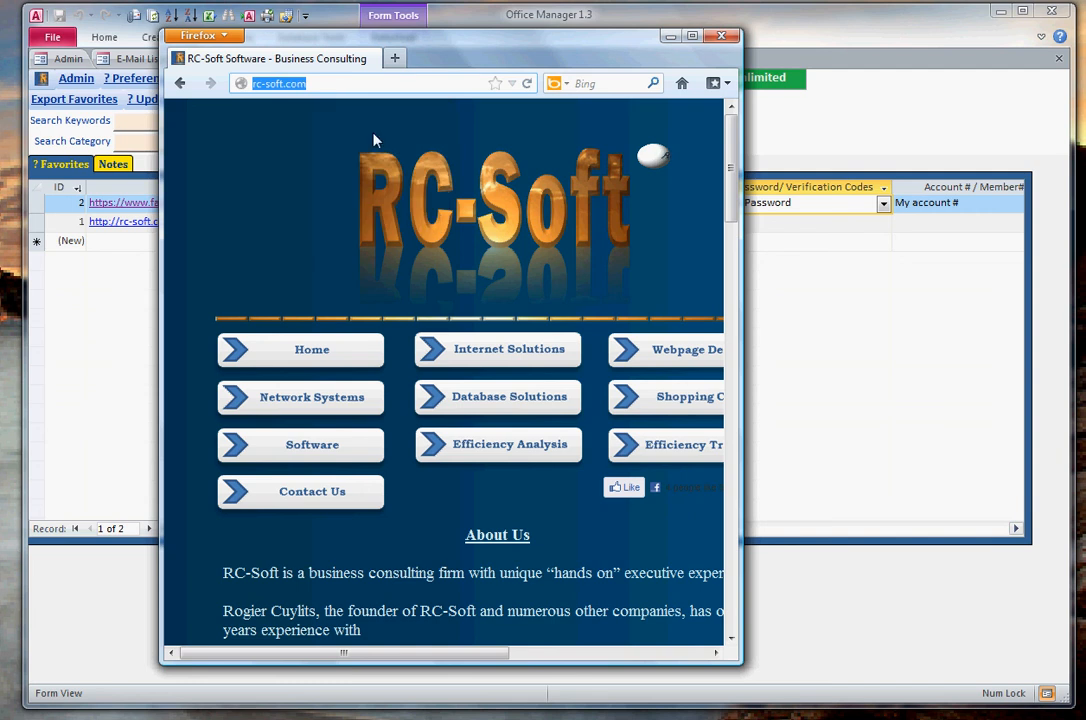
left_click(669, 37)
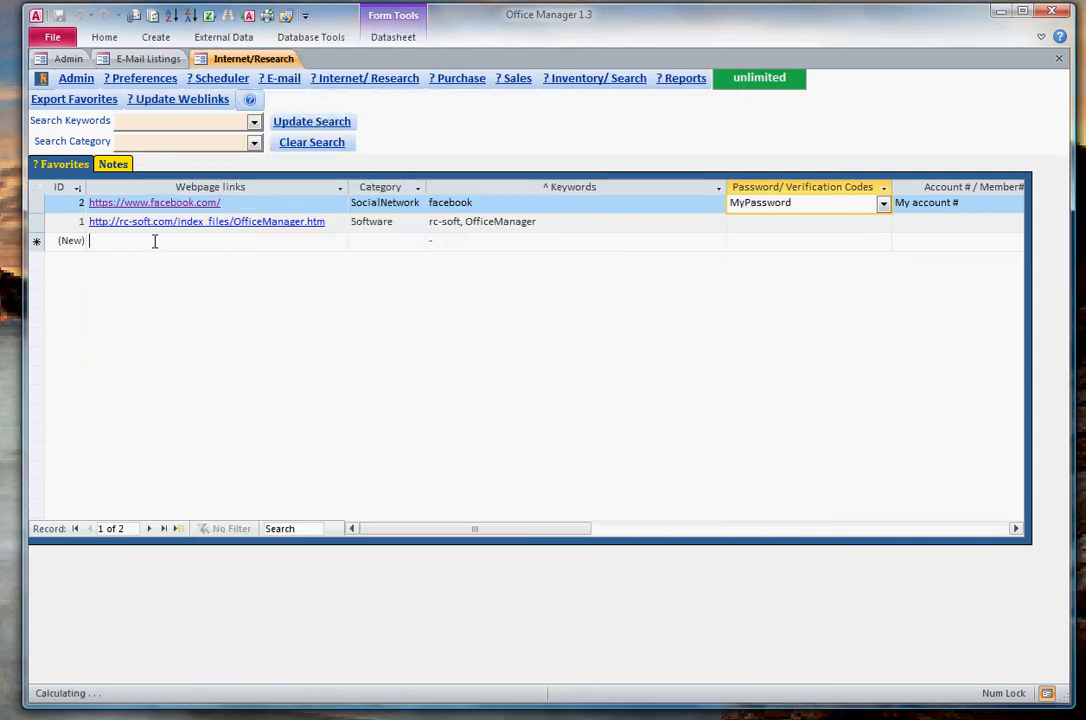
left_click(155, 241)
right_click(155, 241)
left_click(211, 289)
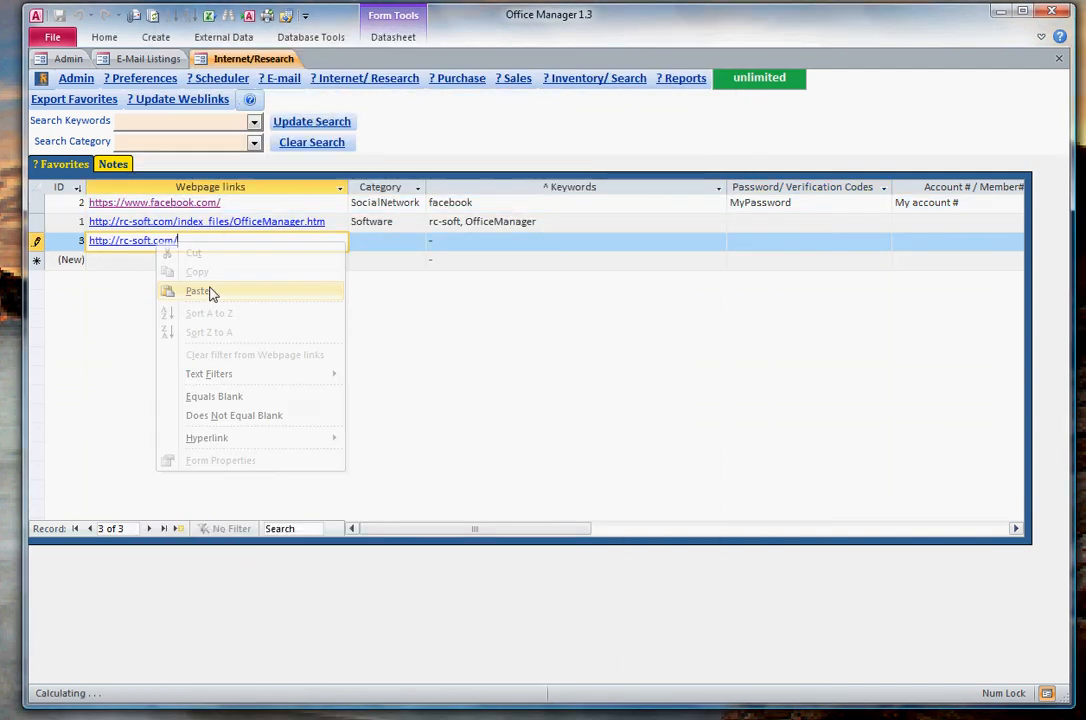
- Enter softwareprovider as the new link's category and open the category list for editing
left_click(394, 240)
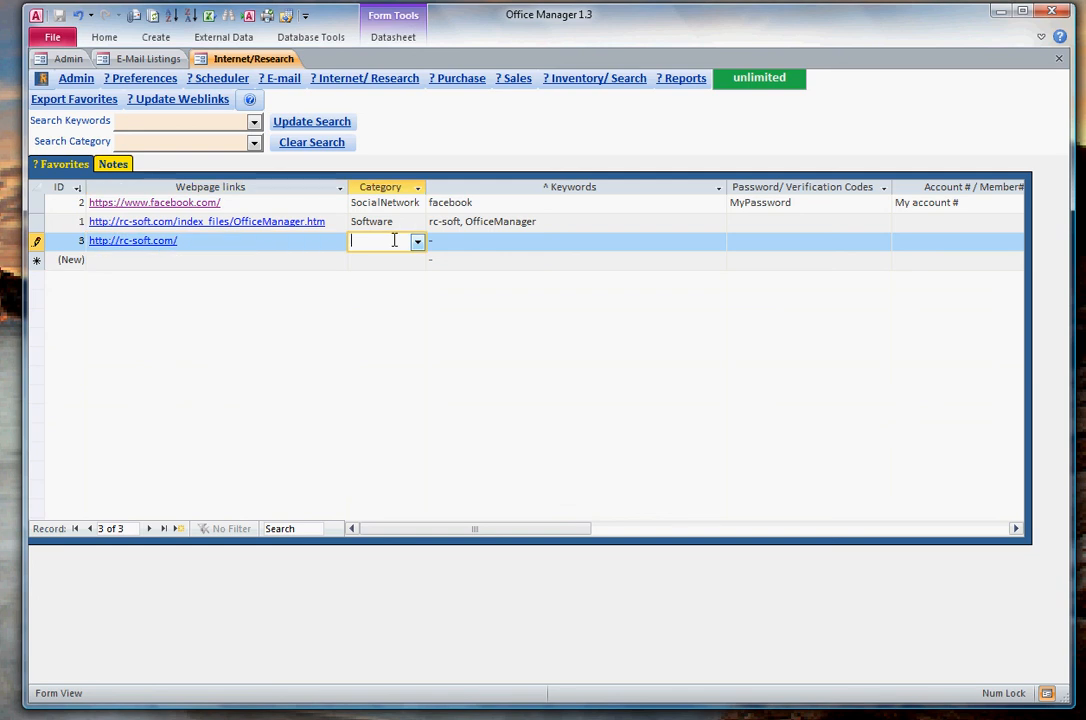
type("sof")
key("Tab")
key("shift+Tab")
type("softwareprogvider")
key("Return")
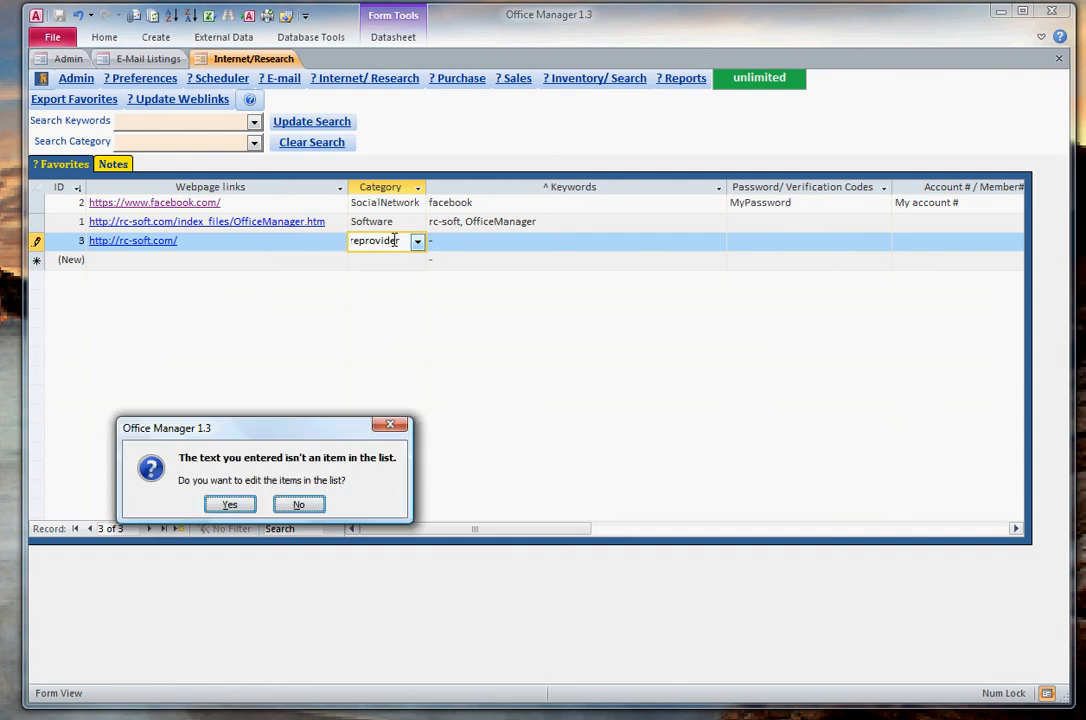
key("Return")
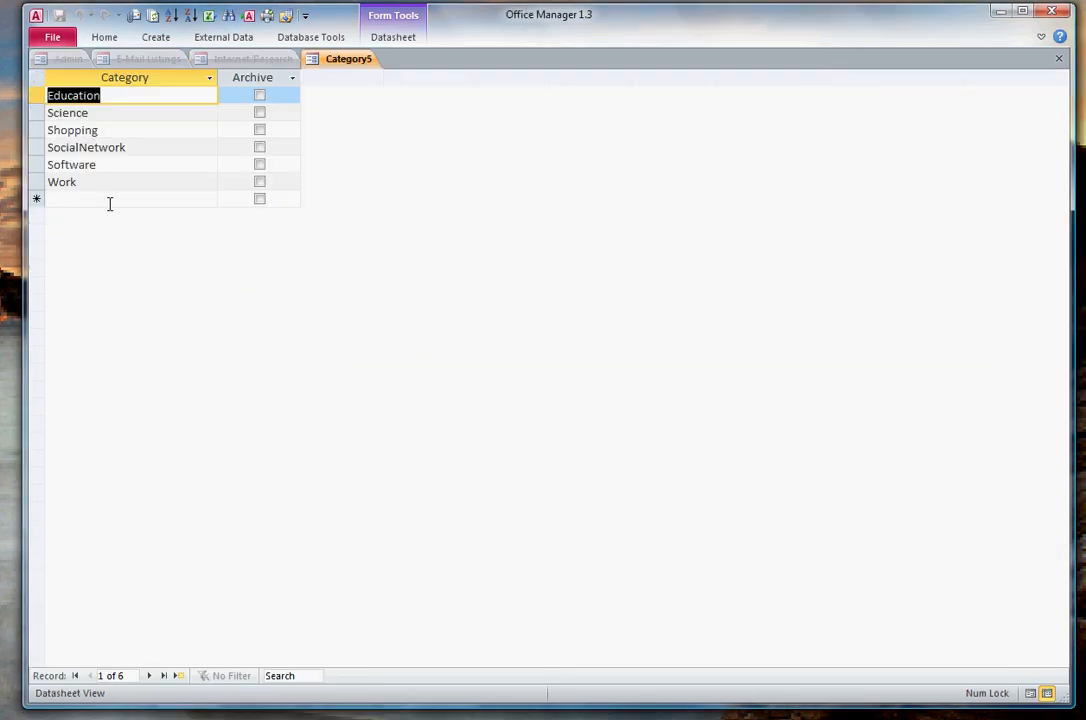
- Add a Software provider entry to the category list and close the list
left_click(111, 197)
left_click(111, 197)
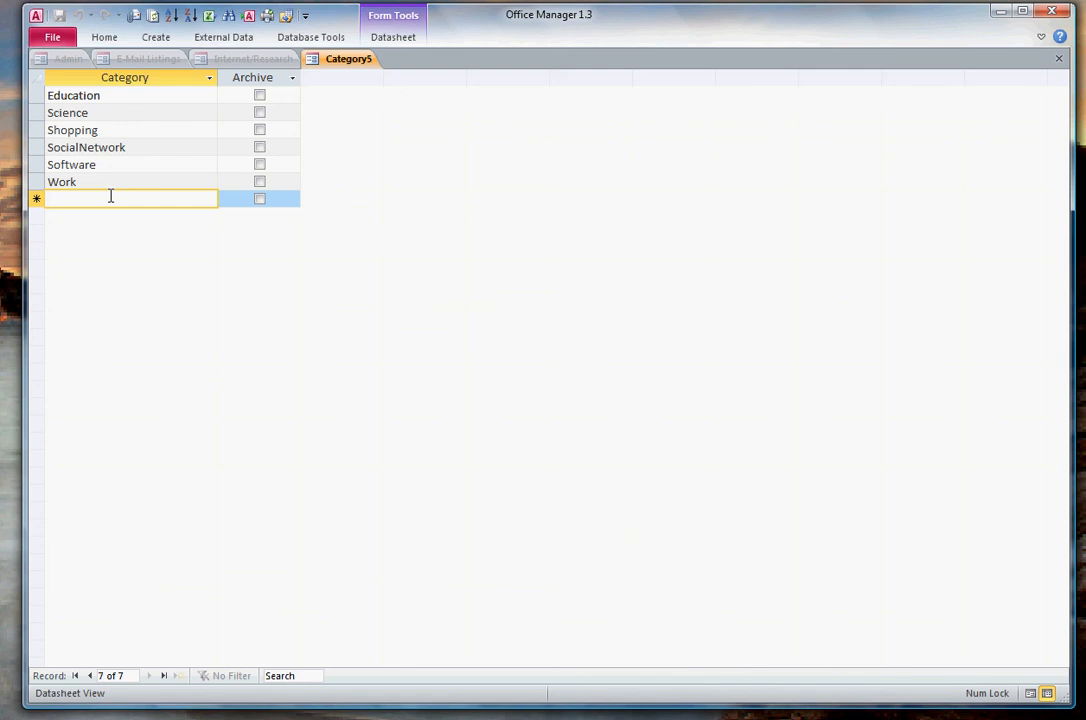
type("Softw")
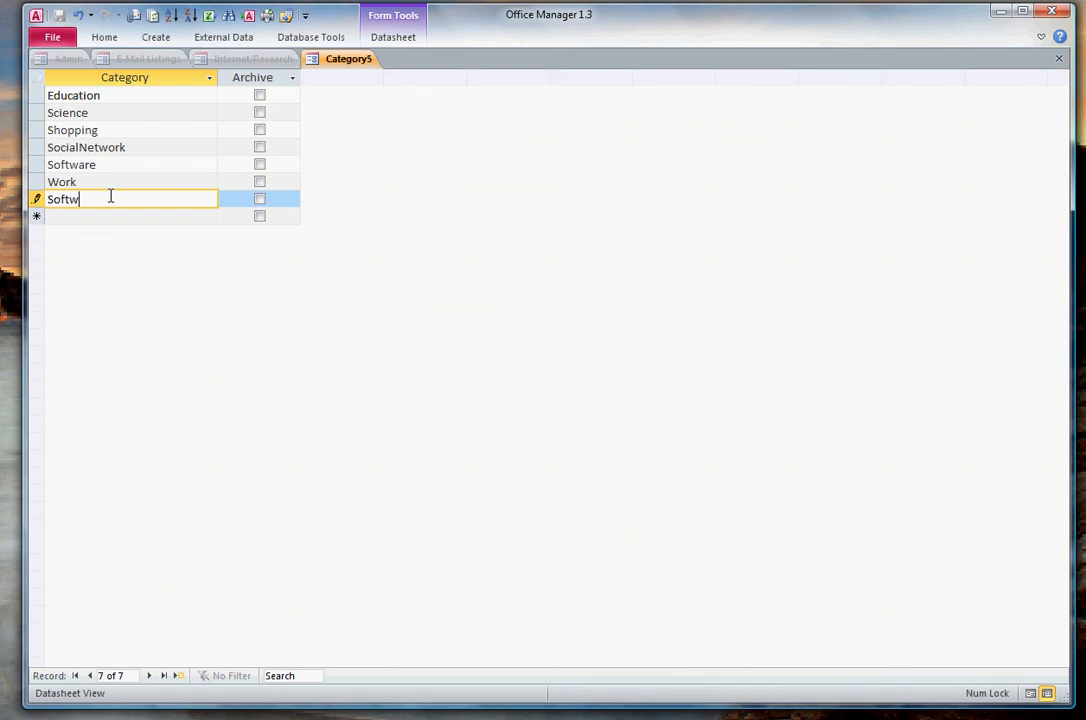
type("are provider")
key("Tab")
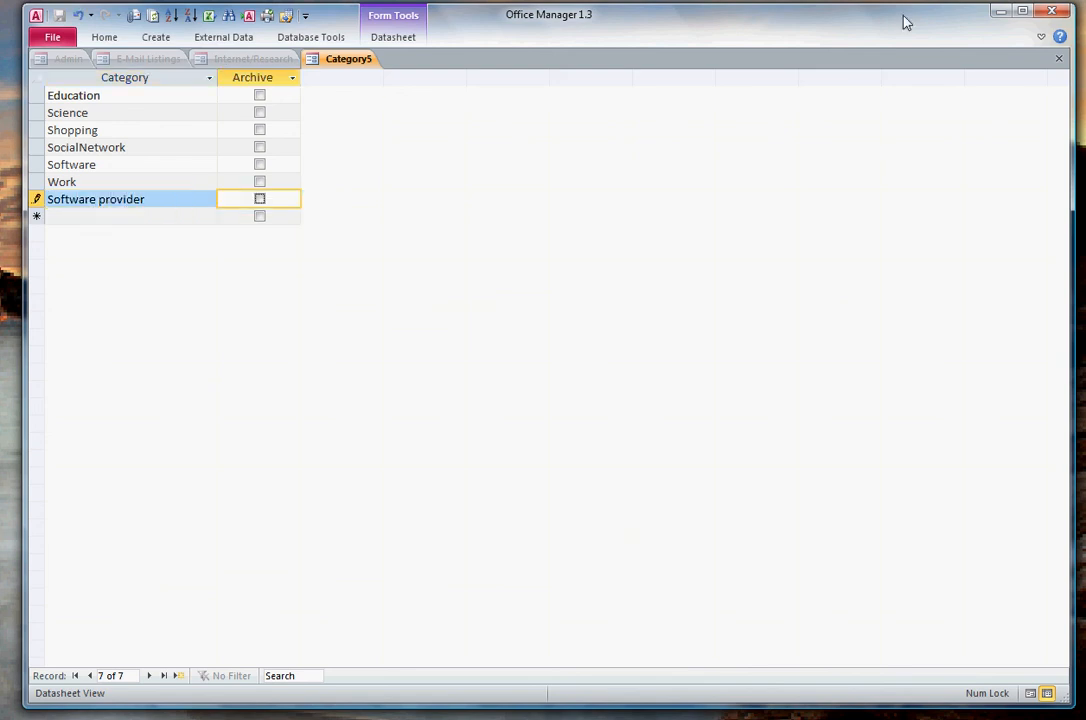
left_click(1059, 61)
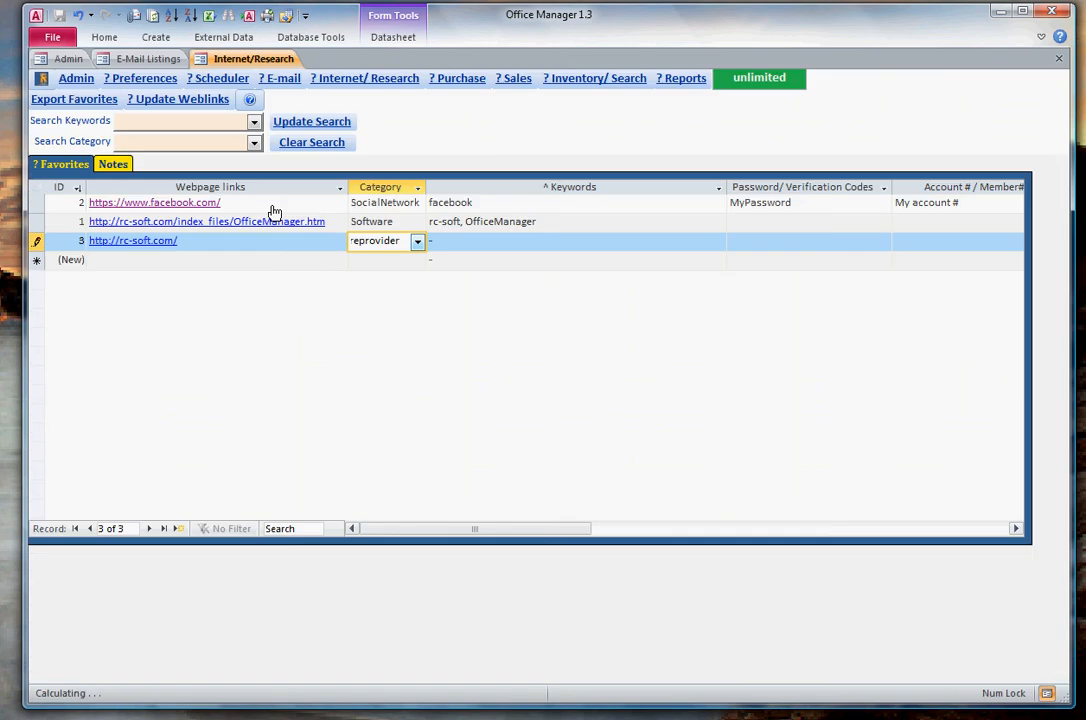
- Set the rc-soft.com link's category to Software provider and its keywords to -RC-soft
left_click(417, 241)
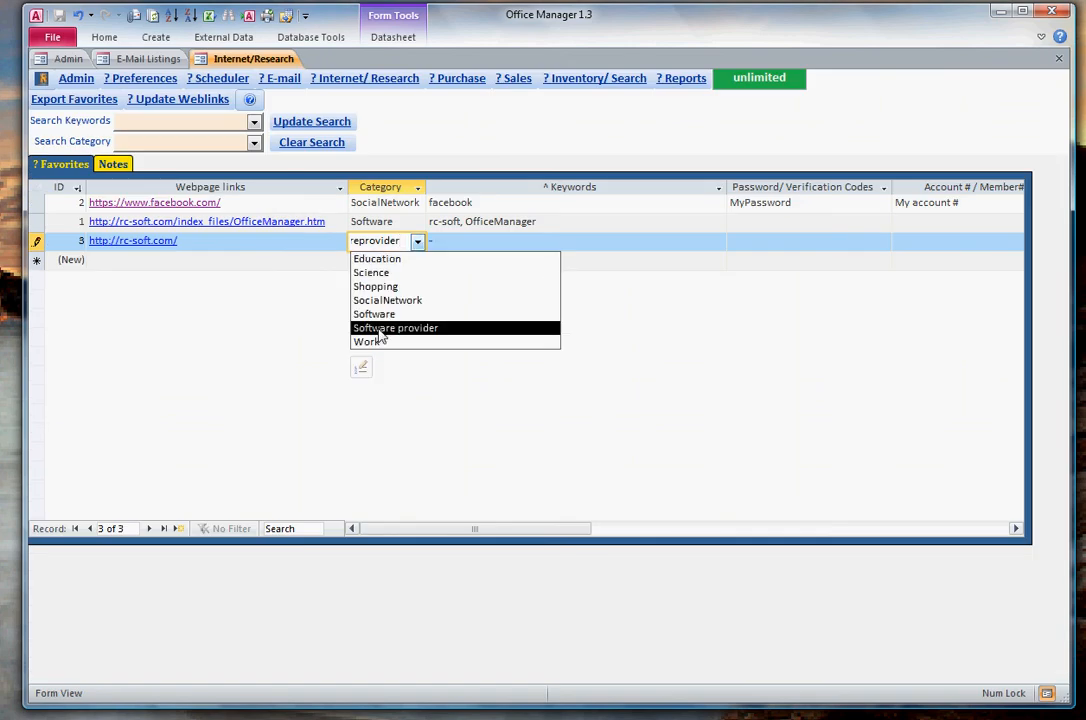
left_click(395, 328)
left_click(447, 241)
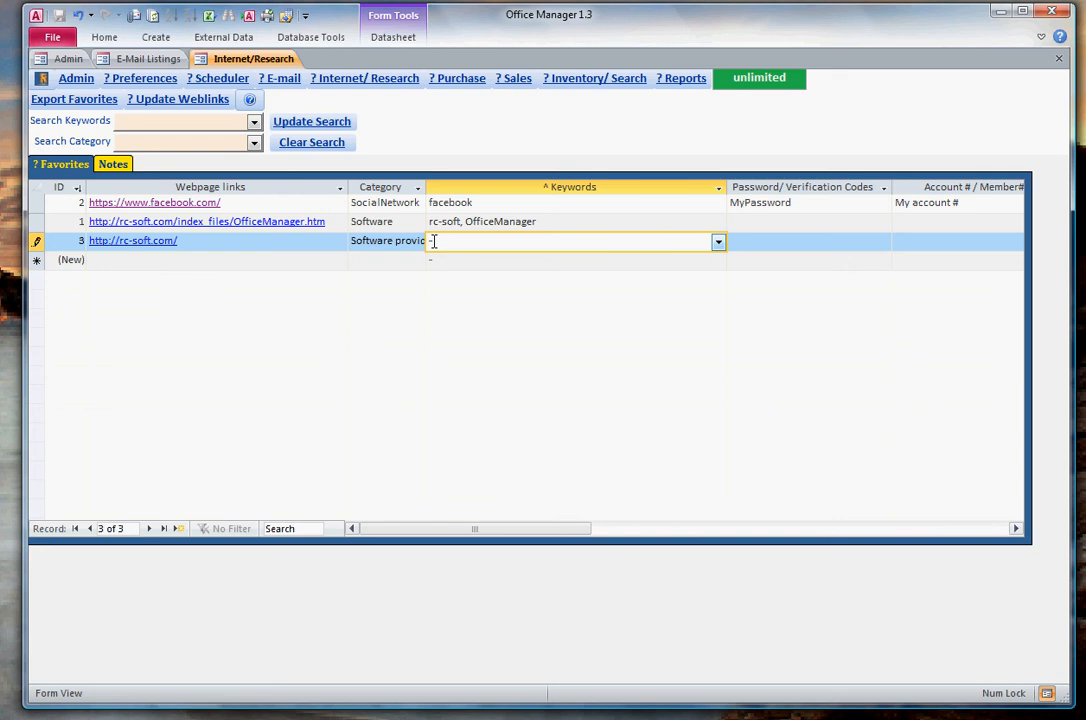
left_click(764, 243)
left_click(547, 241)
type("RC-soft")
key("Tab")
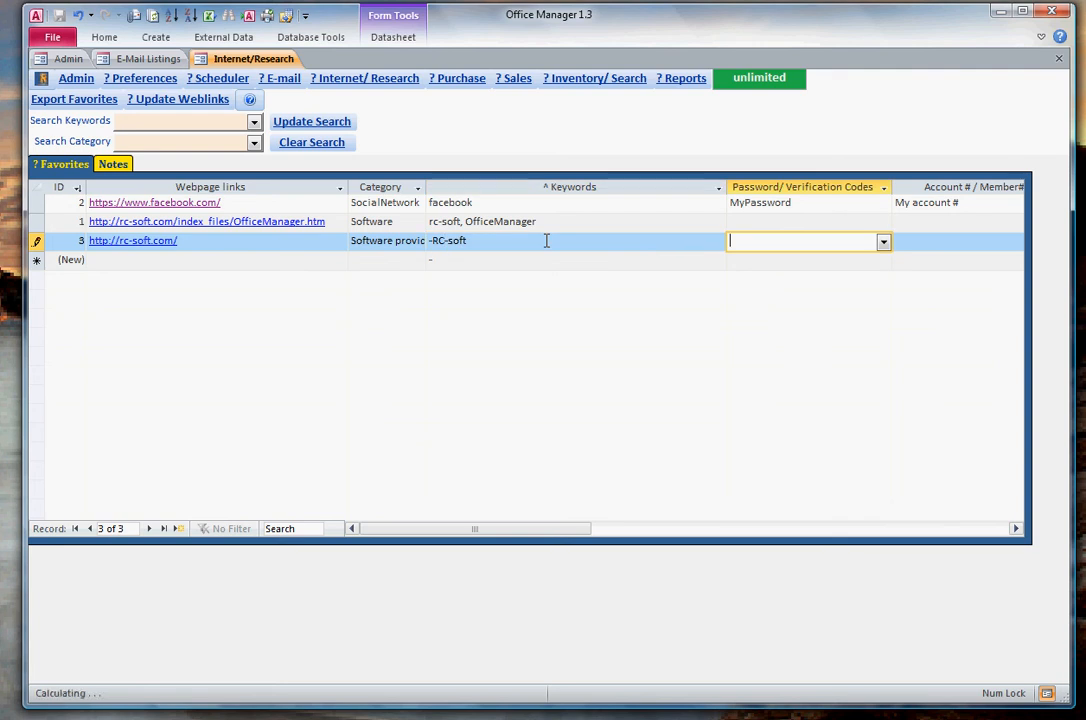
- Fill the rc-soft.com link's password field by reusing the stored password of the facebook entry
left_click(883, 242)
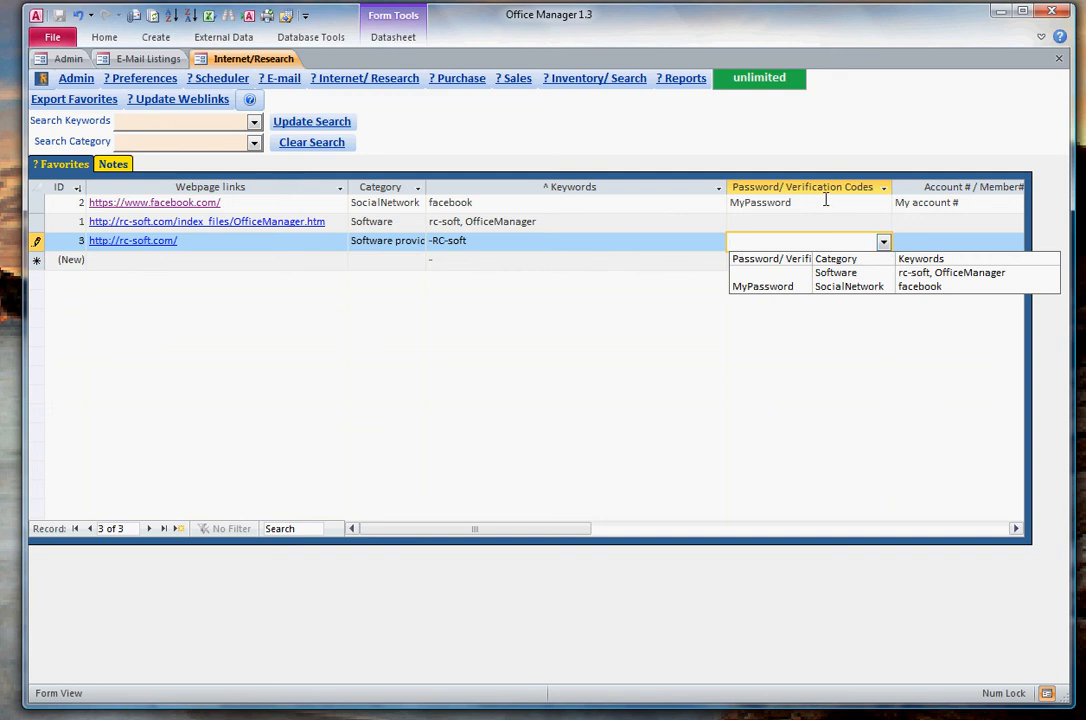
left_click(770, 288)
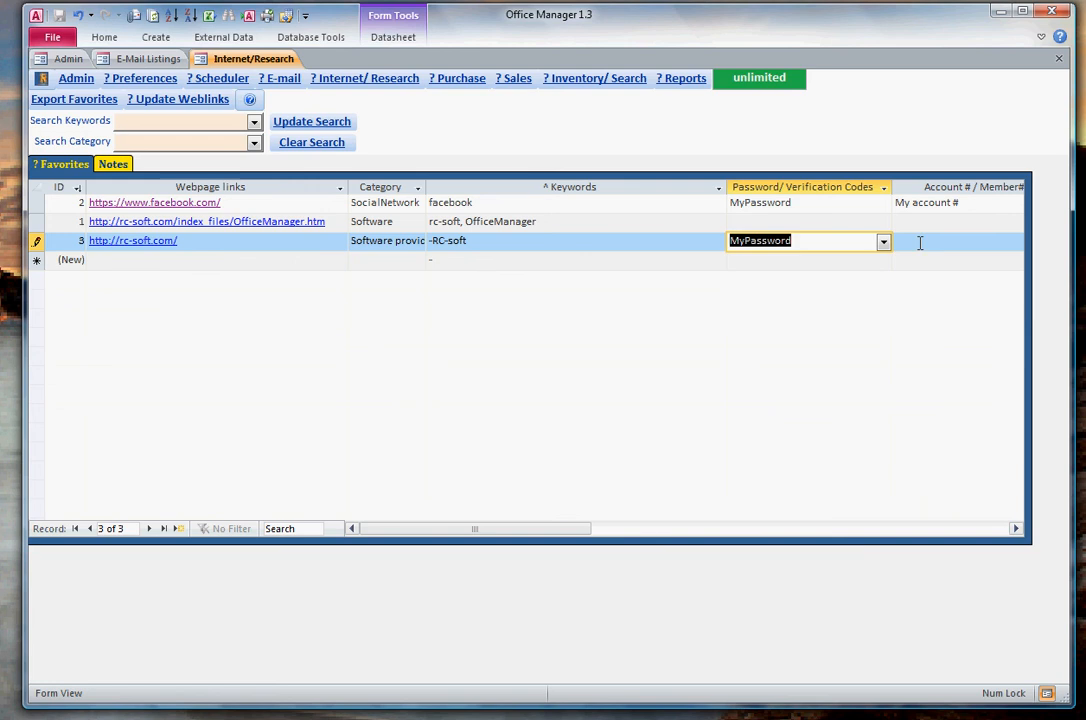
key("Tab")
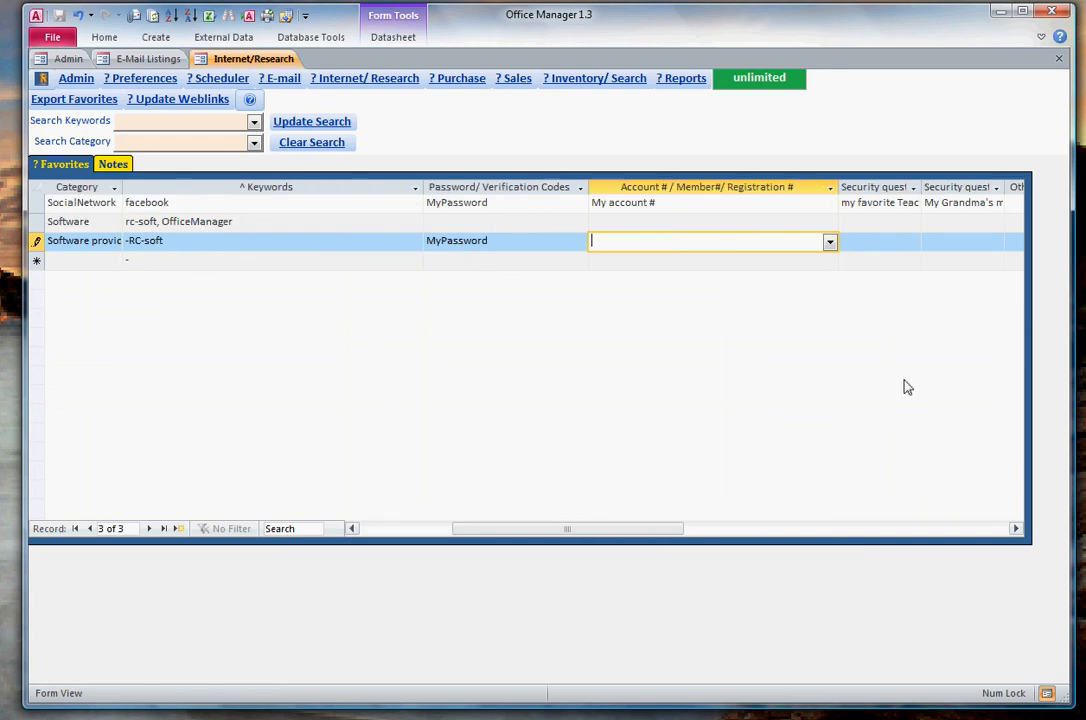
left_click(502, 241)
- Enter the account number for the rc-soft.com link
left_click(641, 245)
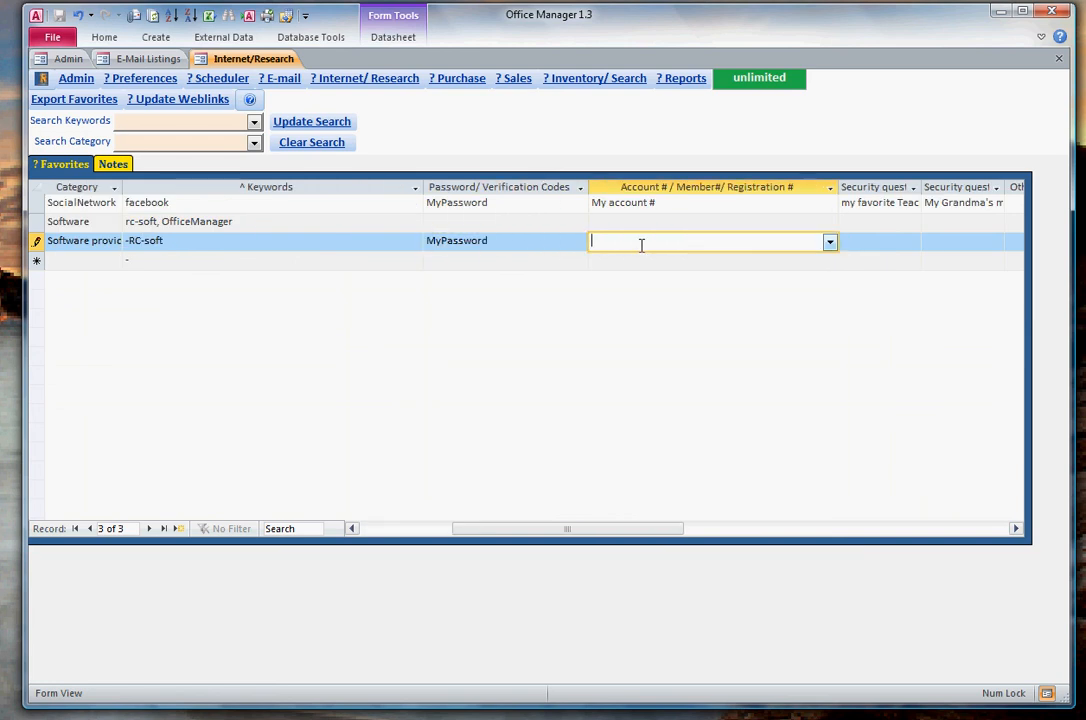
left_click(830, 241)
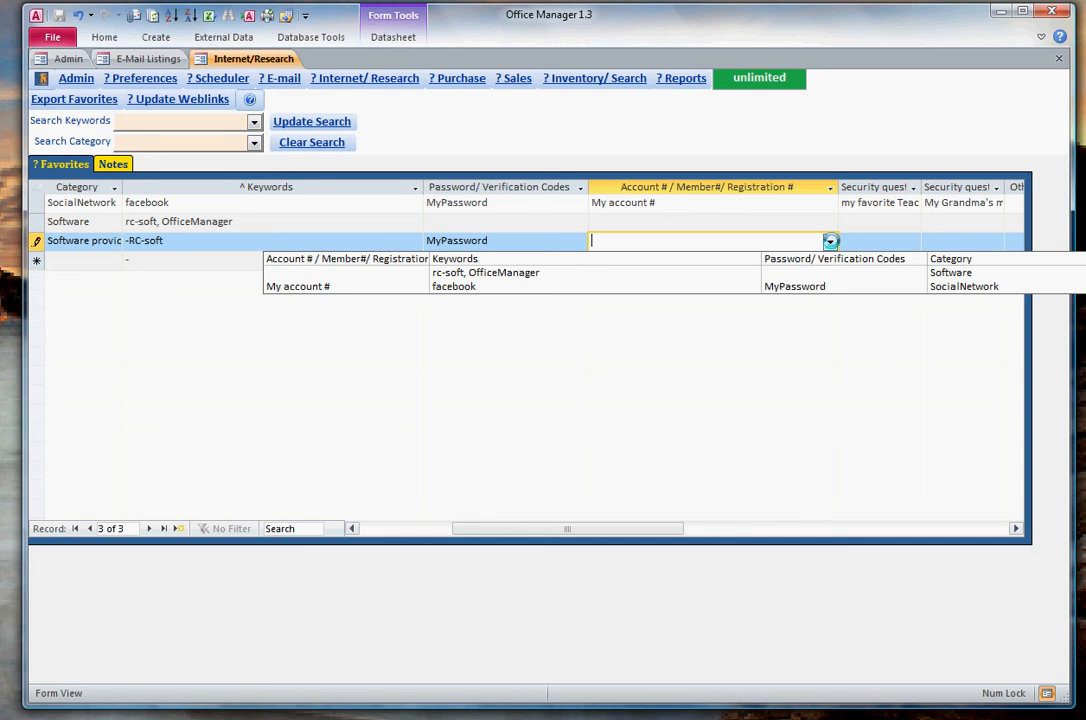
left_click(741, 274)
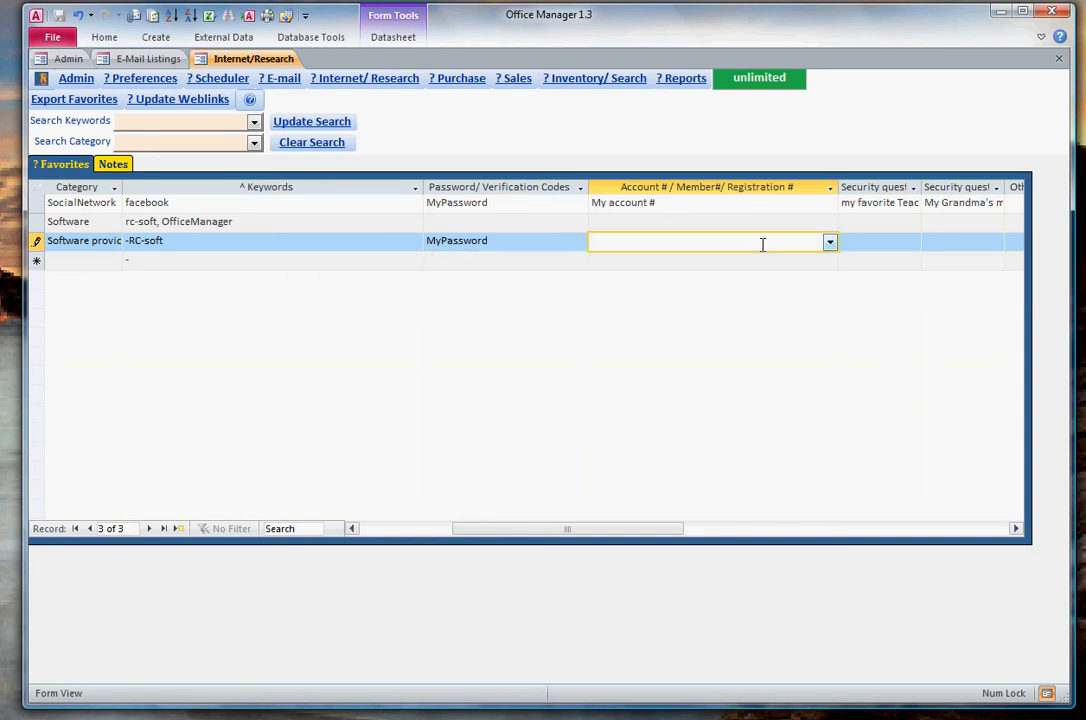
key("Tab")
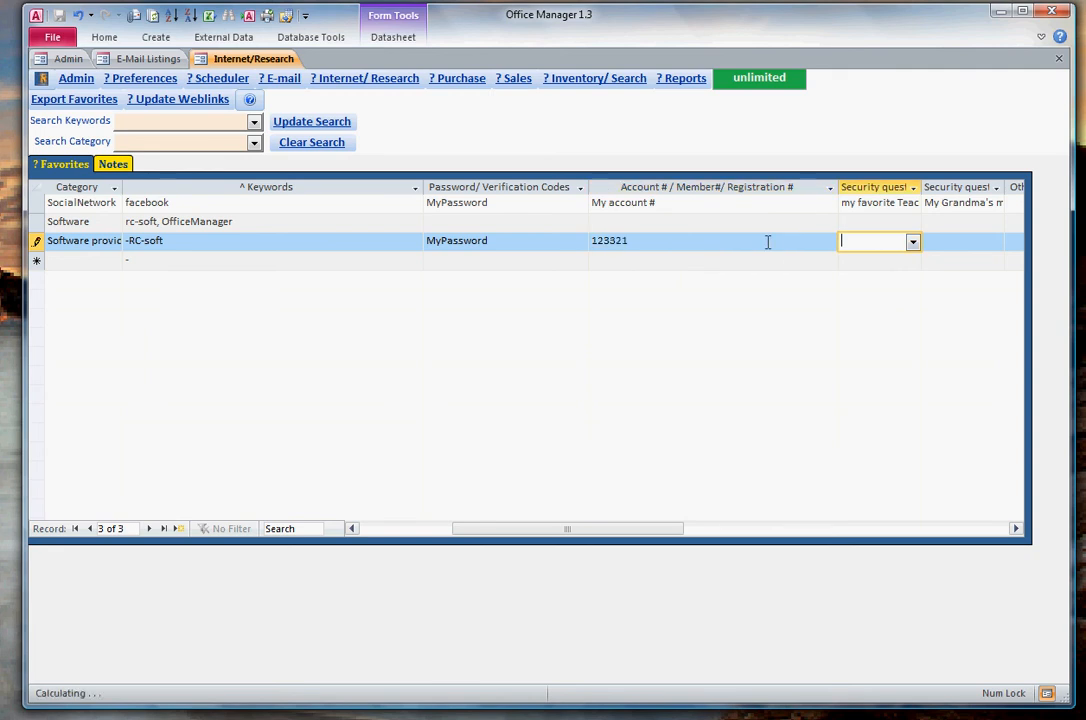
- Set the rc-soft.com link's first security question to "my favorite Teacher" and save the record
left_click(912, 242)
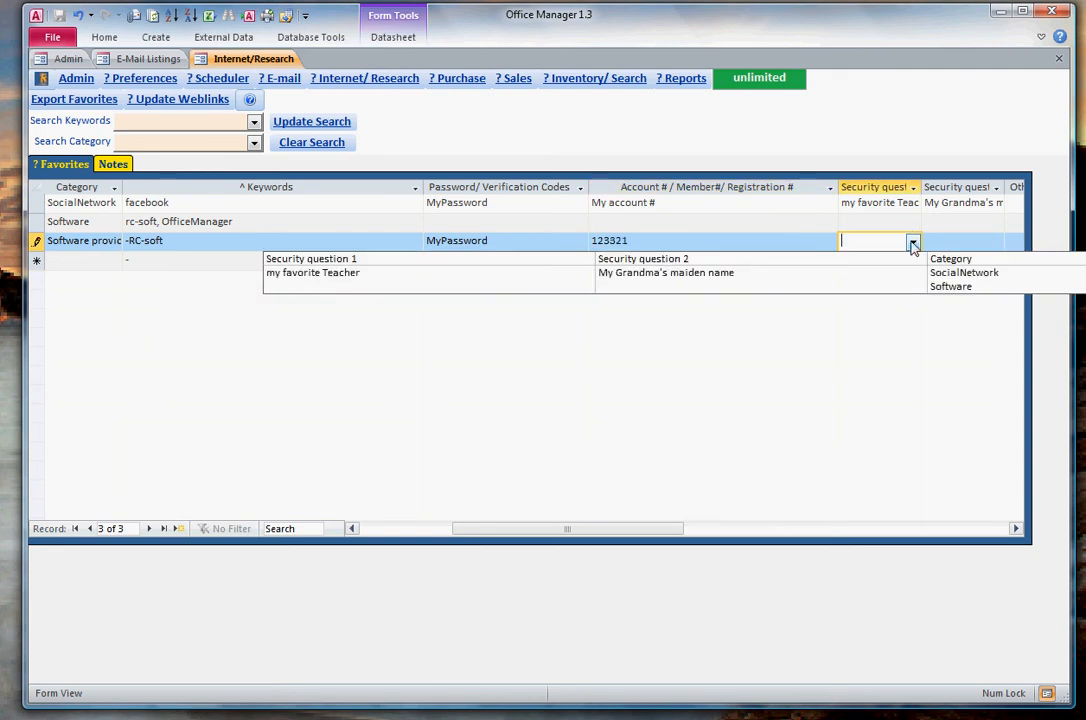
left_click(800, 278)
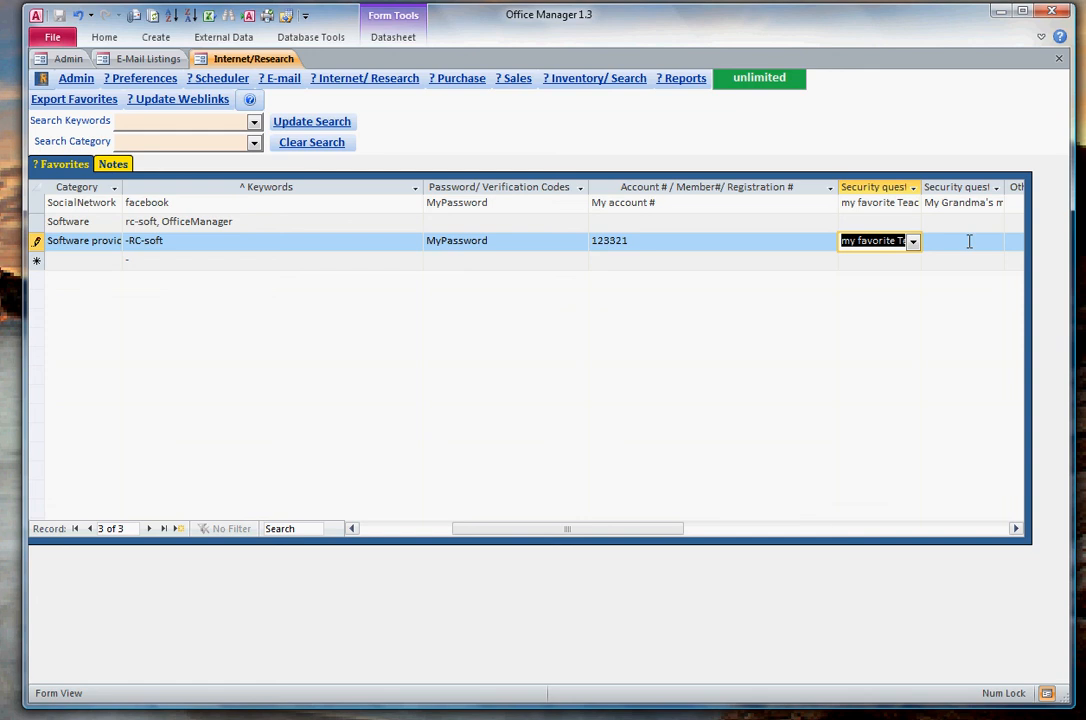
left_click(1015, 528)
left_click(421, 240)
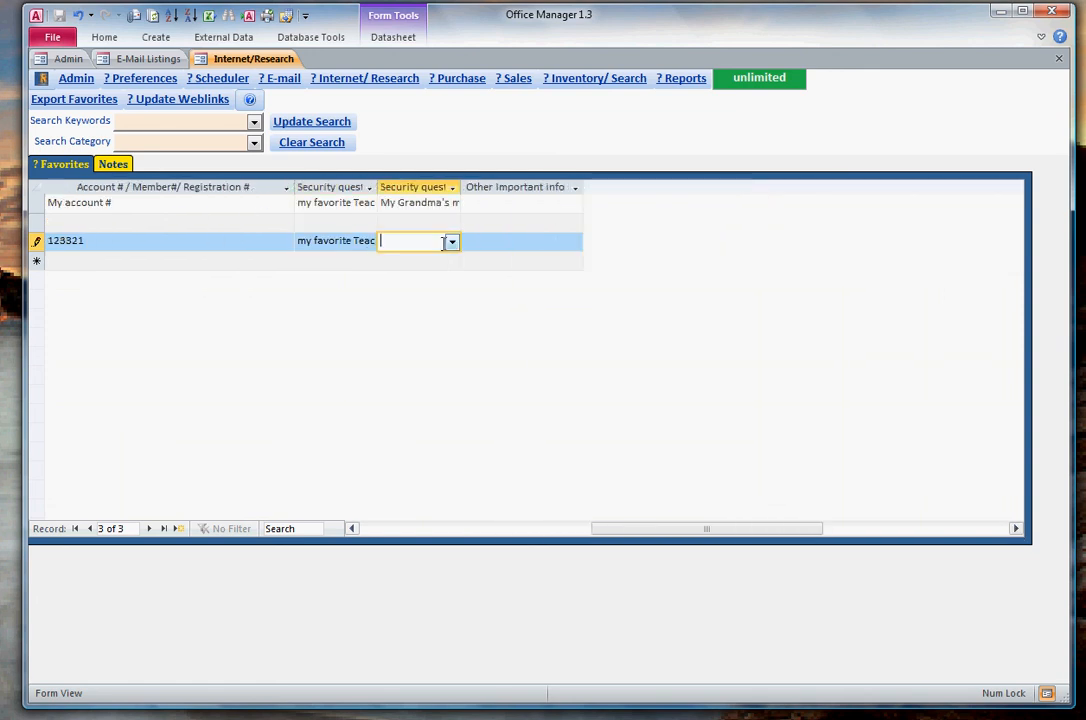
left_click(378, 531)
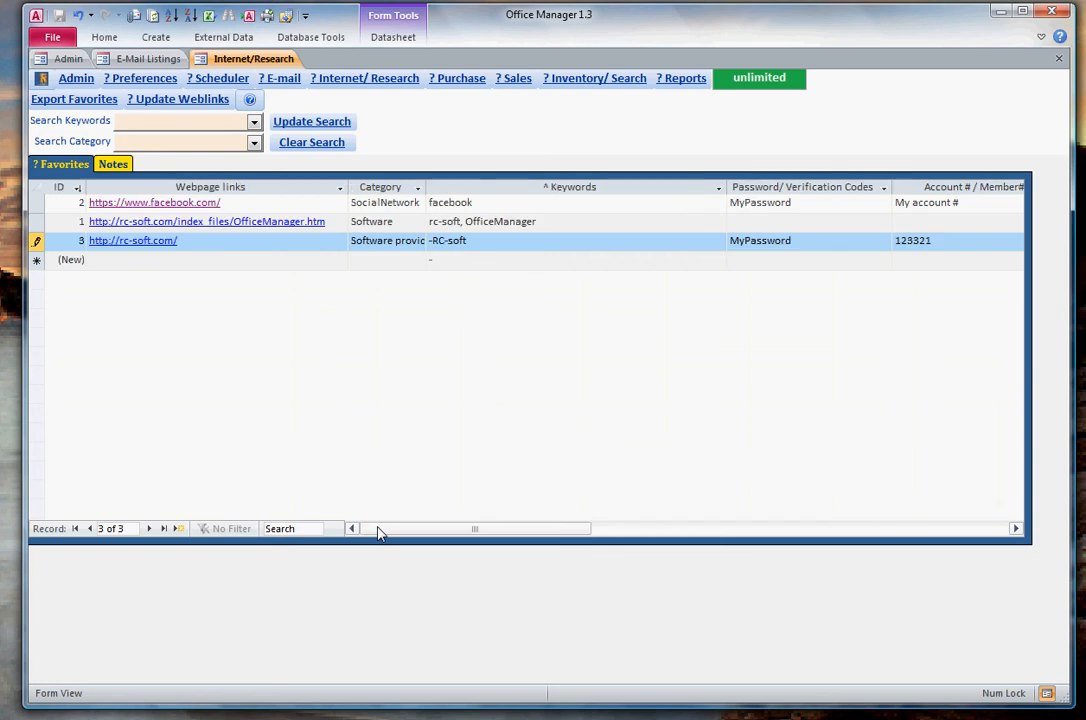
left_click(512, 221)
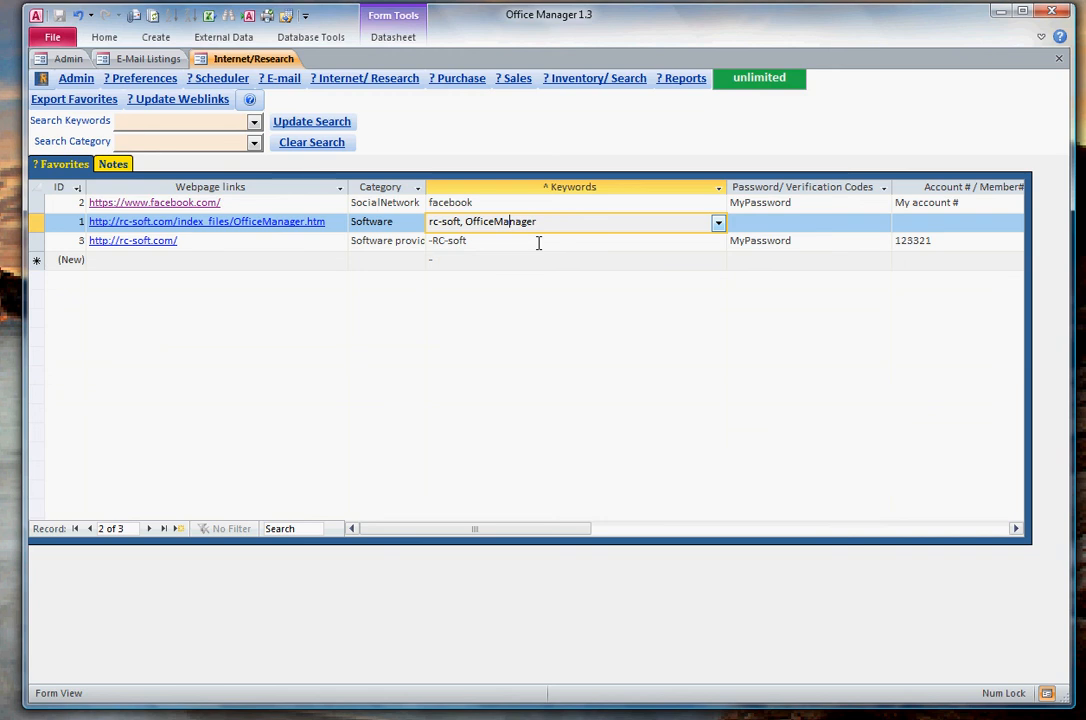
left_click(538, 241)
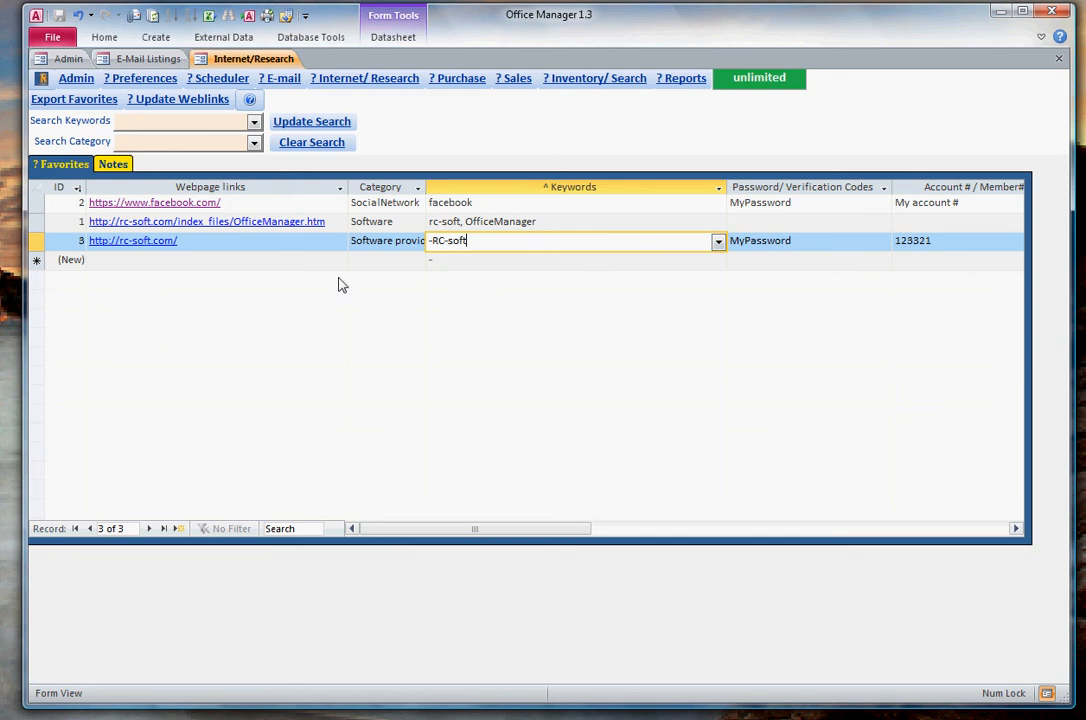
- Search the favorites for the keyword facebook
left_click(206, 120)
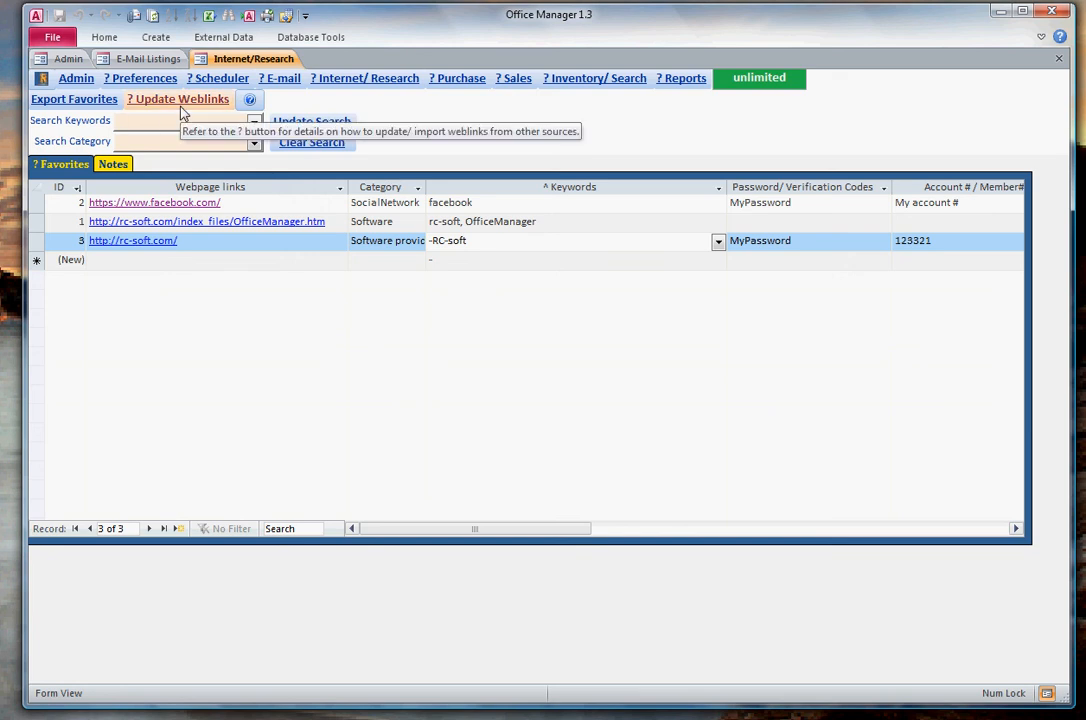
type("facebook")
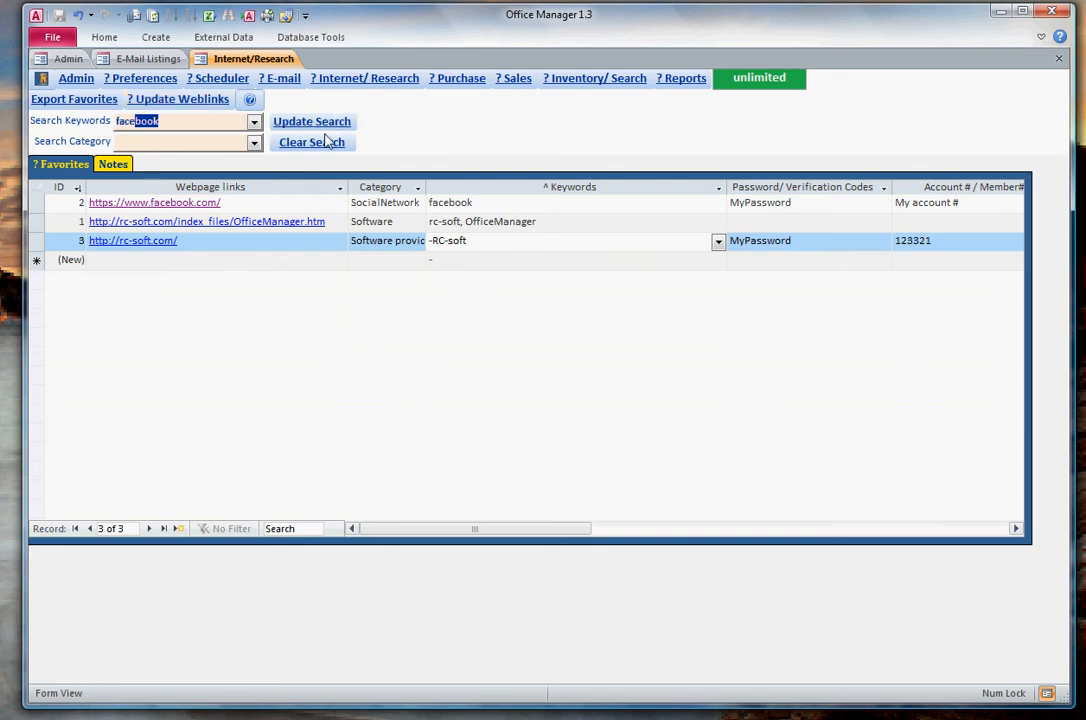
left_click(316, 124)
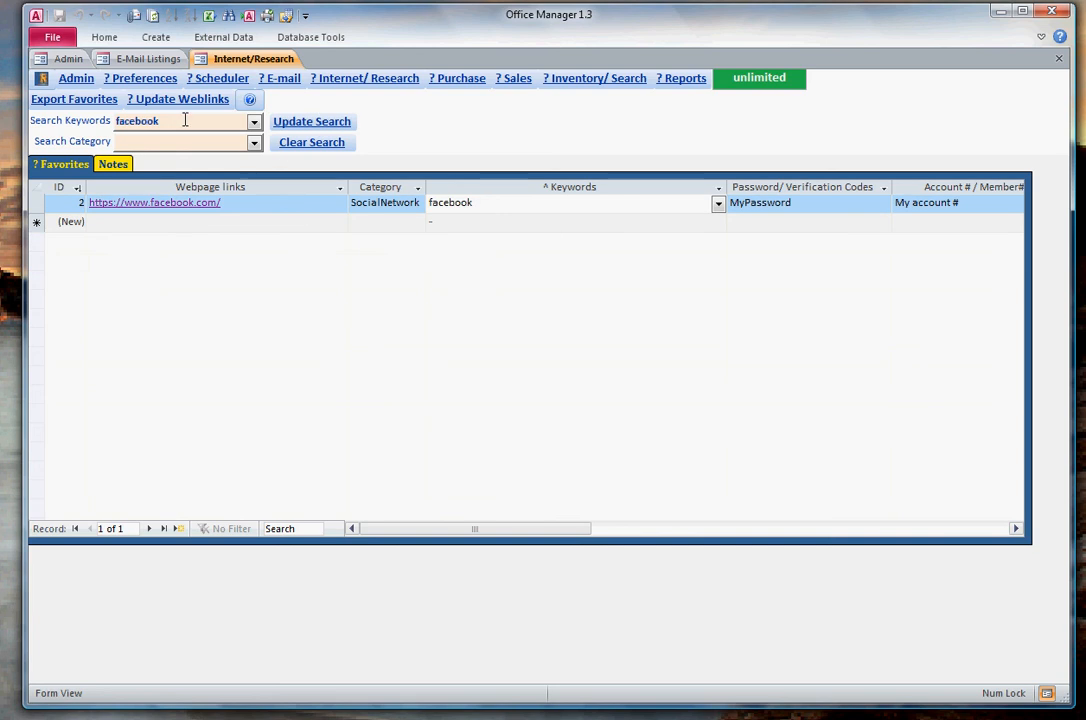
- Add "social network" to the facebook link's keywords, separated by a comma
left_click(491, 202)
type(", social network")
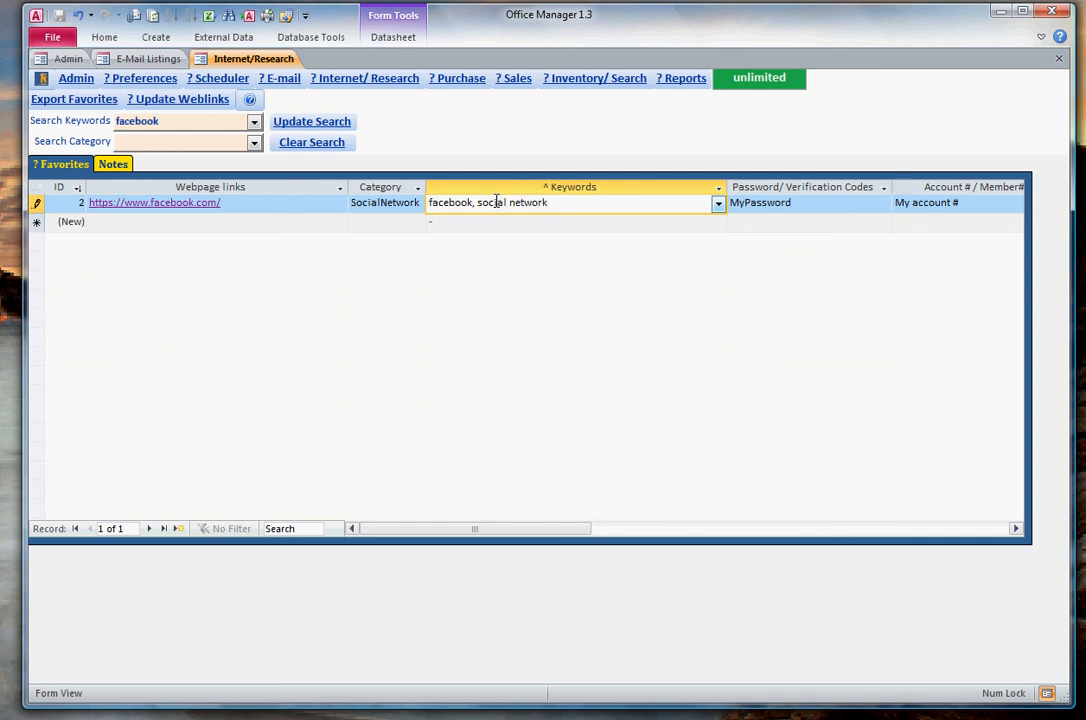
key("Tab")
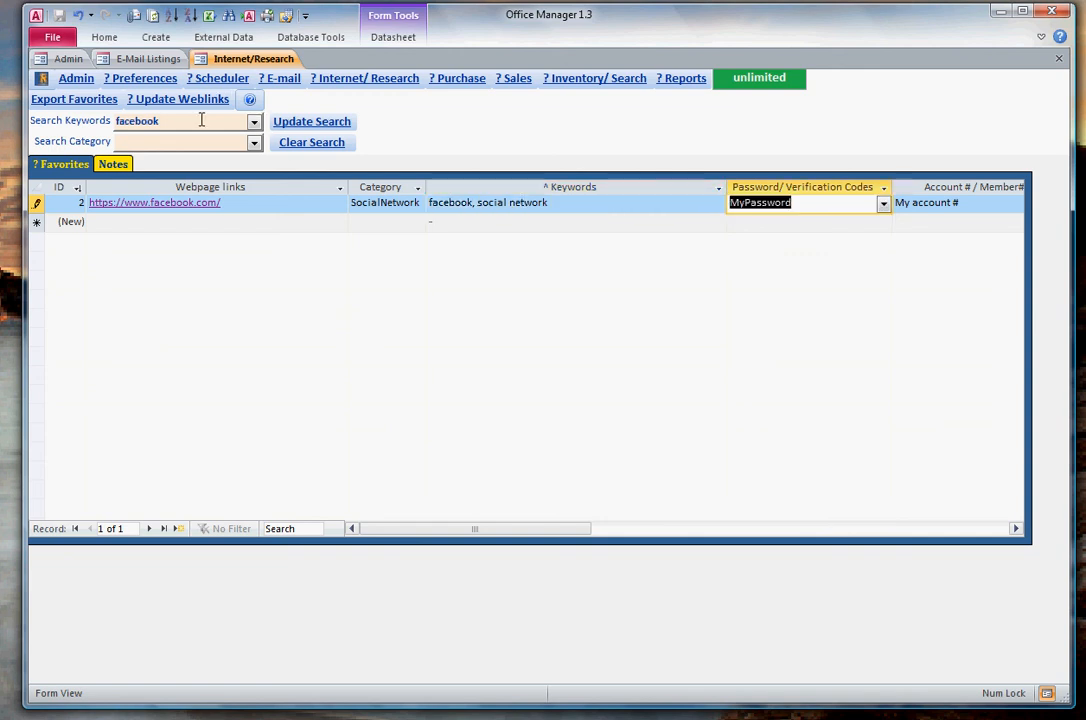
- Remove the keyword from the search and update it to list all favorites
left_click(90, 120)
key("Delete")
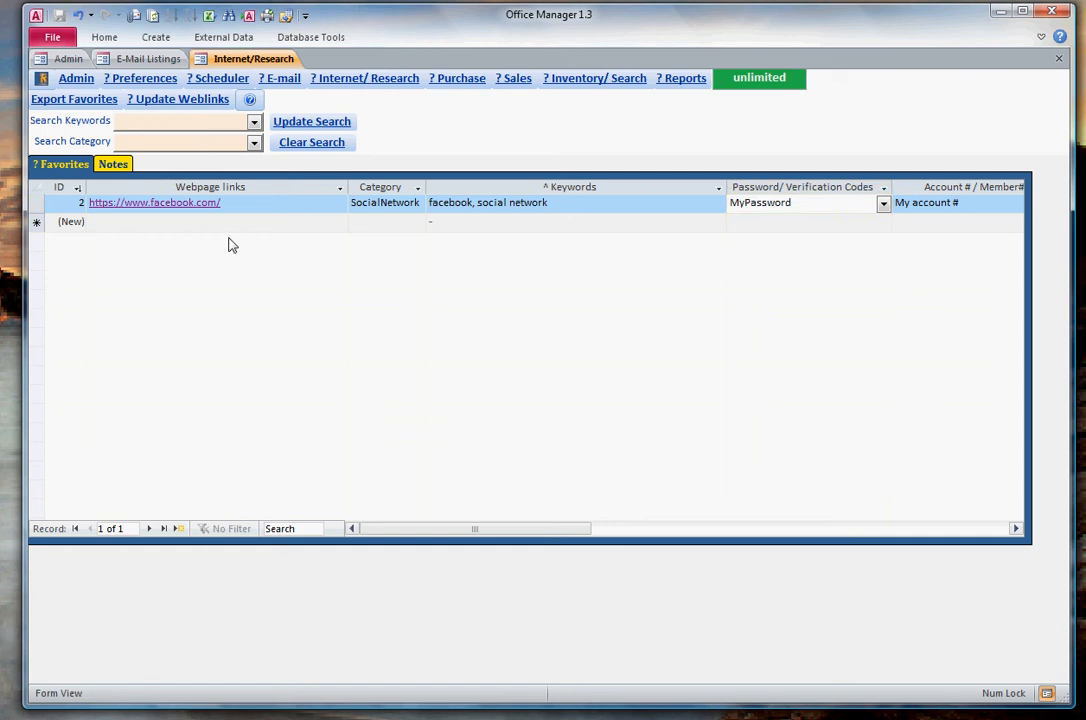
left_click(233, 221)
left_click(310, 122)
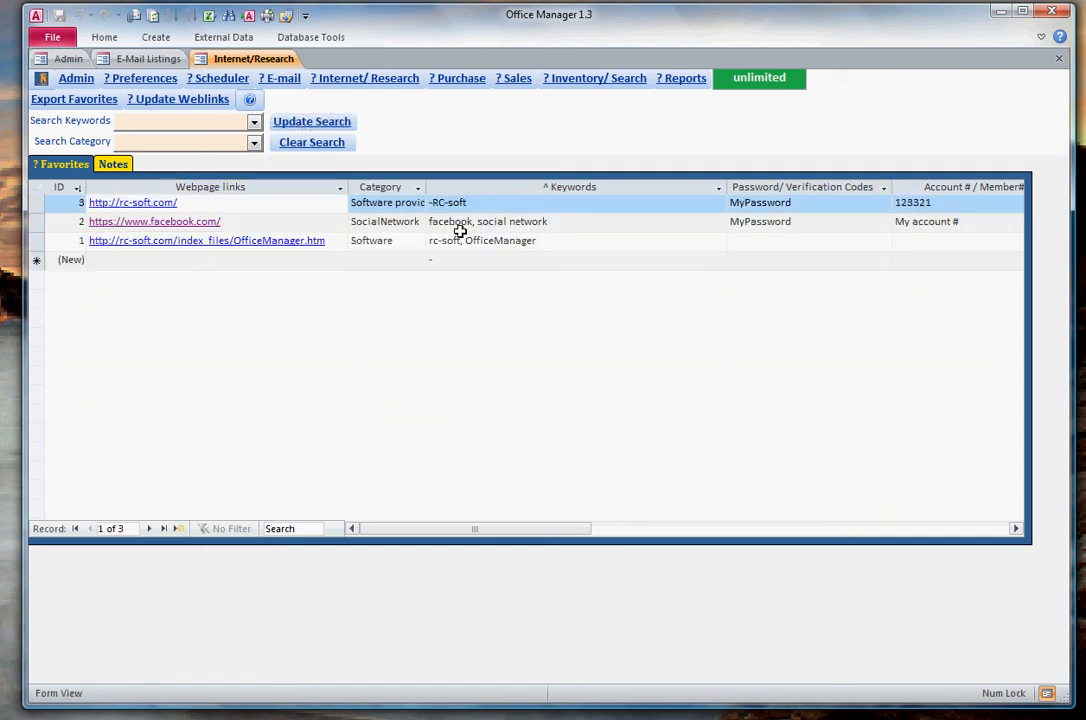
- Add "social" to the OfficeManager.htm link's keywords, separated by a comma, and save the record
left_click(584, 241)
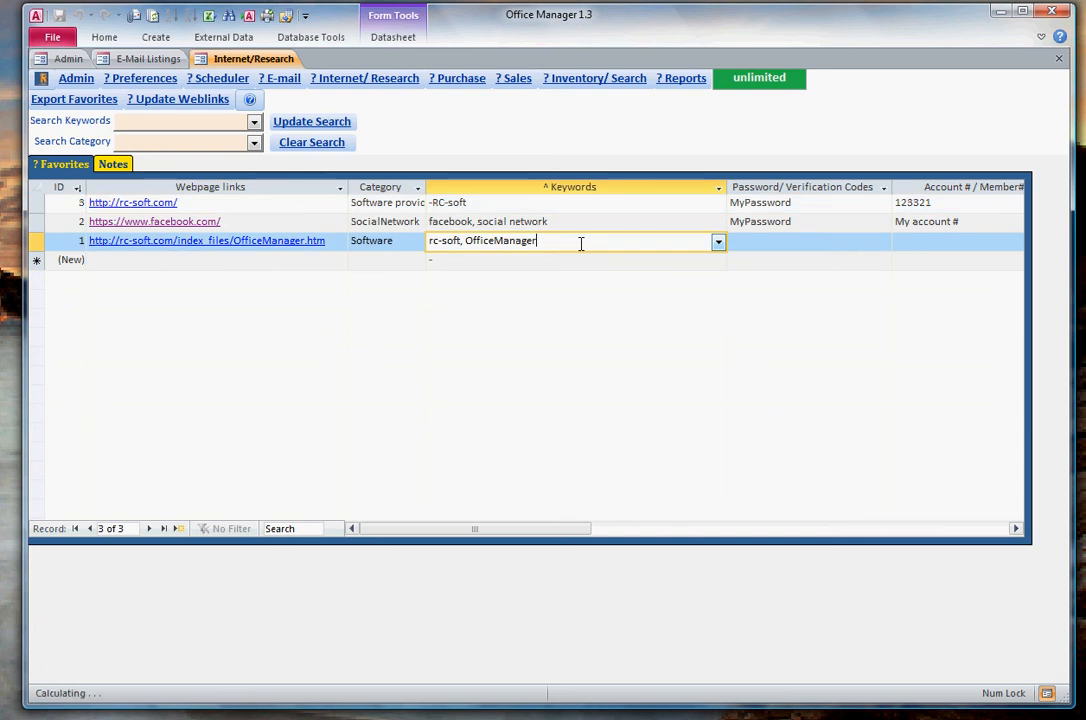
type(", social")
key("Tab")
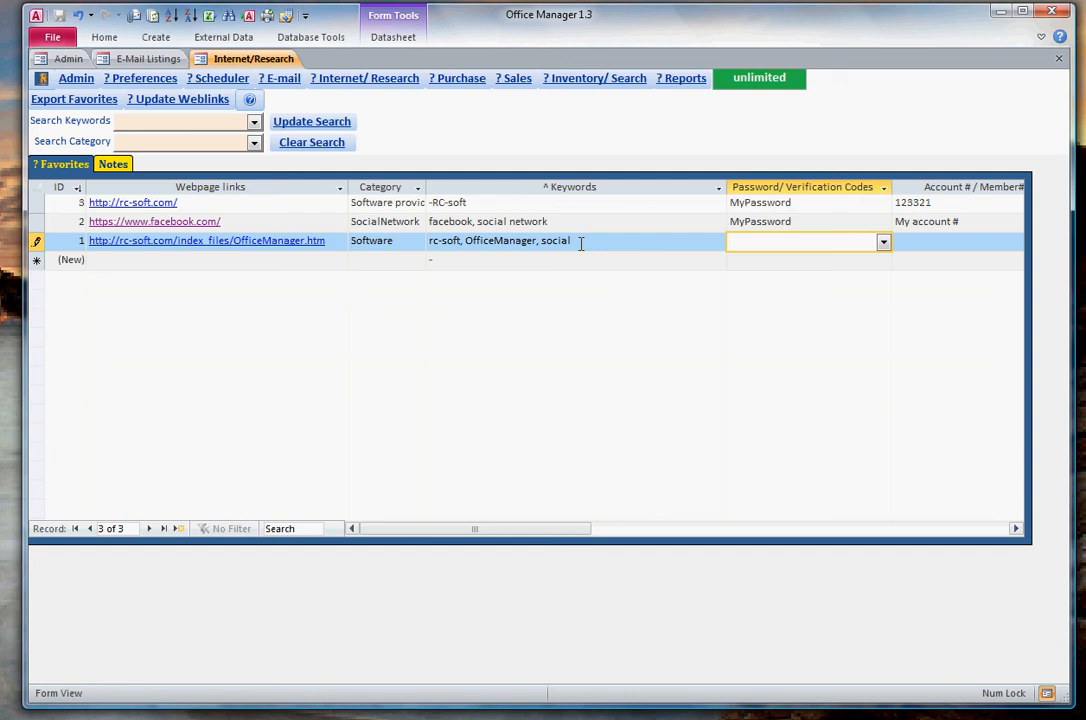
left_click(613, 258)
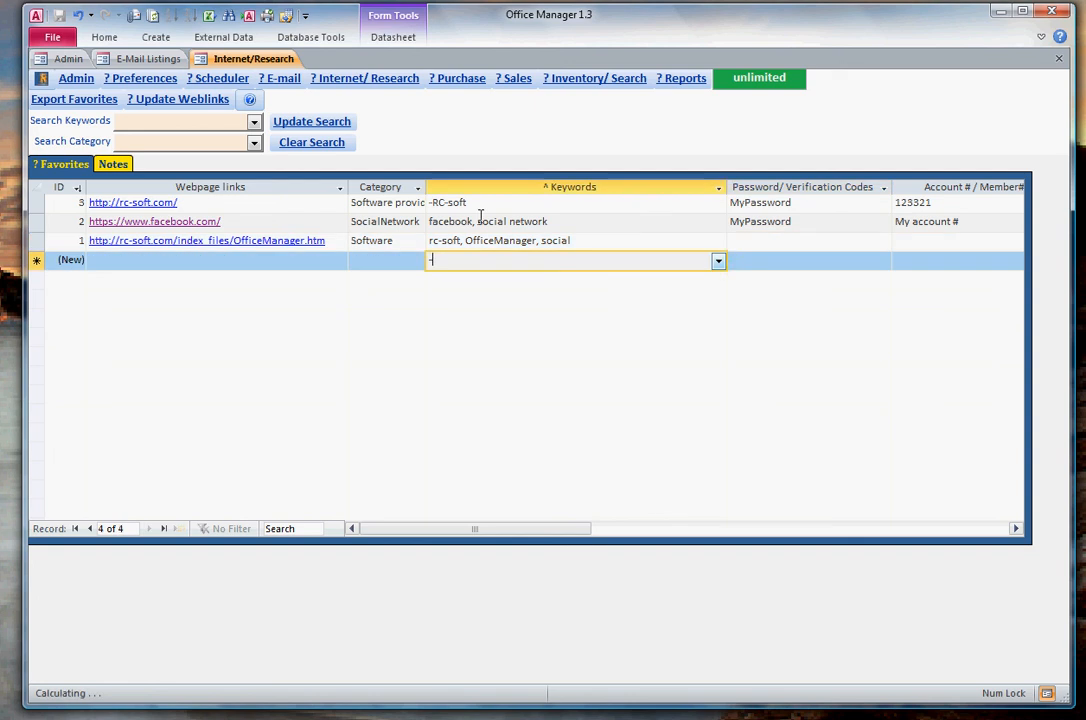
- Search the favorites for the keyword social
left_click(158, 126)
type("social")
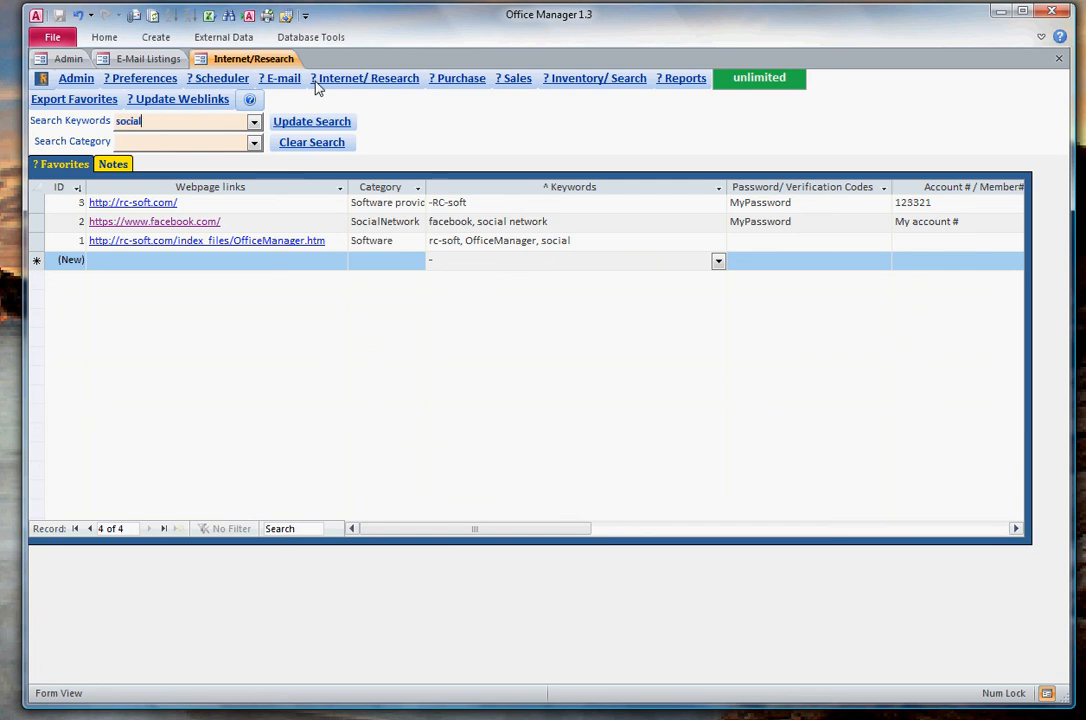
left_click(288, 121)
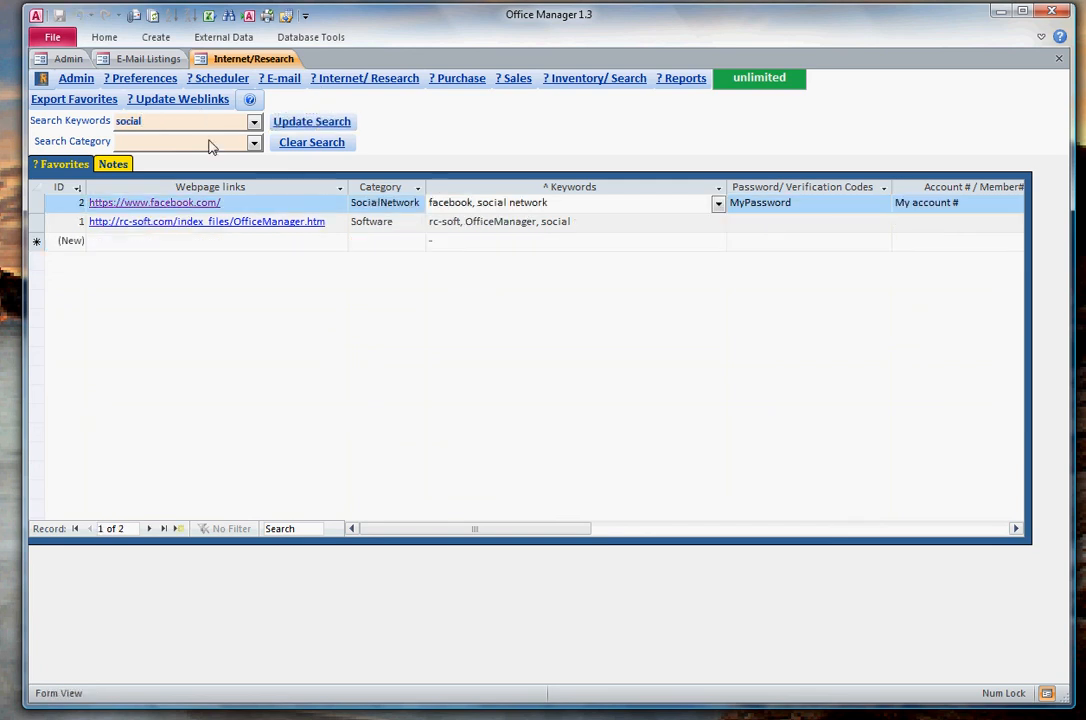
- View the available search categories, and clear the keyword search so that all favorites are listed again
left_click(255, 143)
left_click(254, 143)
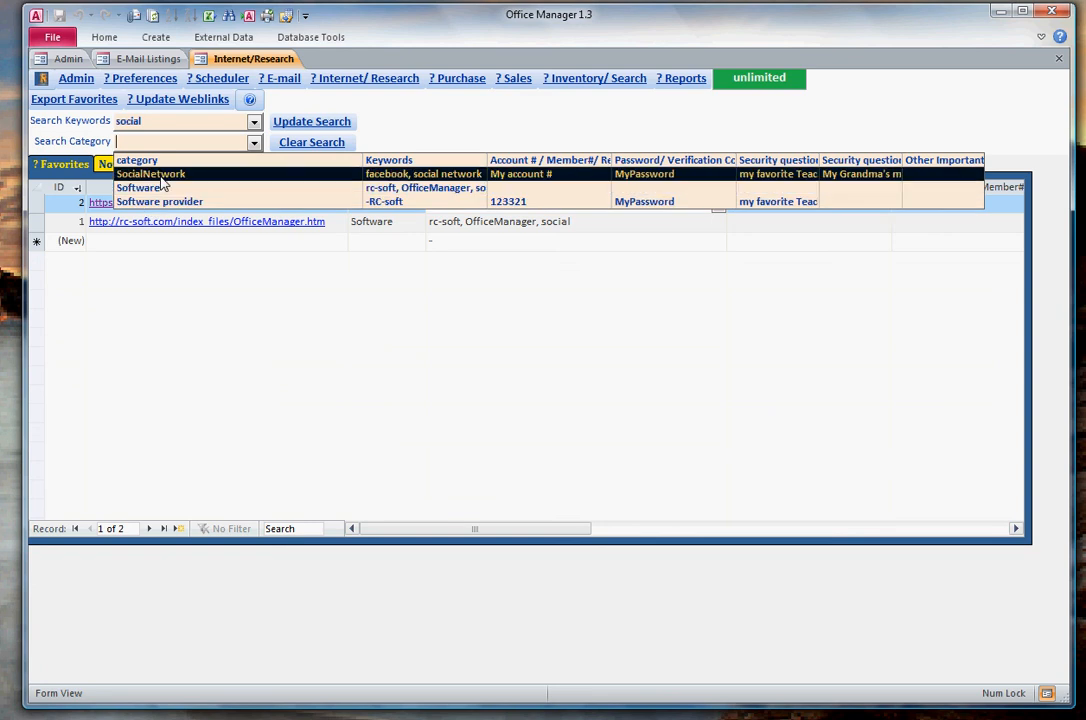
left_click(254, 144)
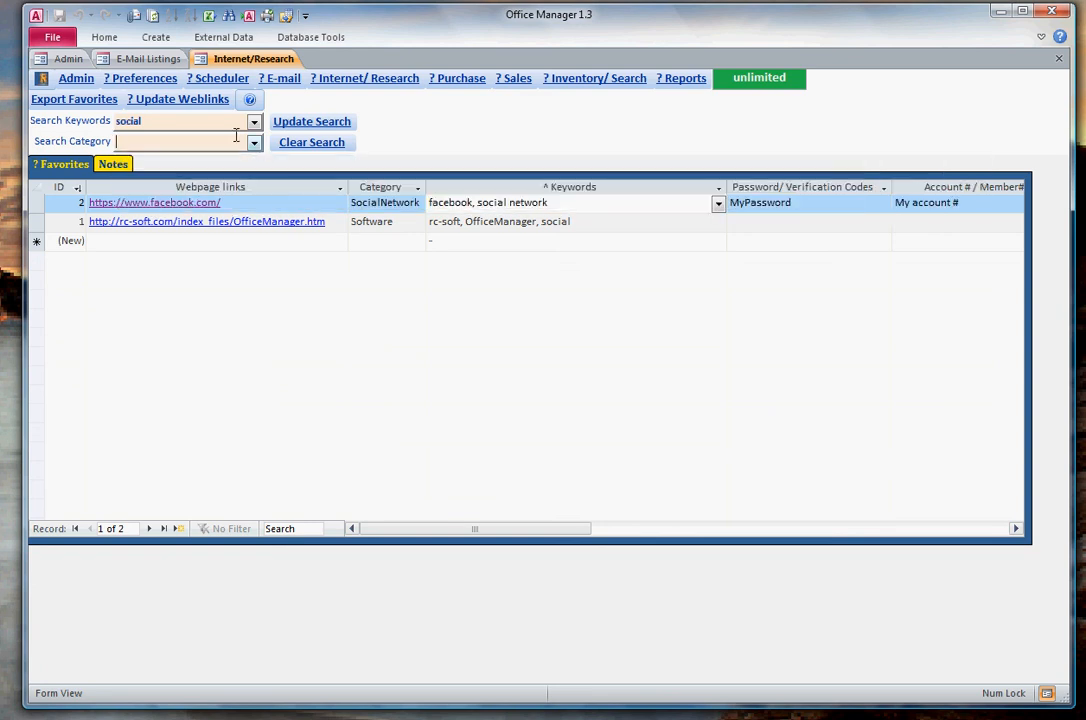
left_click(62, 125)
key("Delete")
left_click(216, 240)
left_click(287, 121)
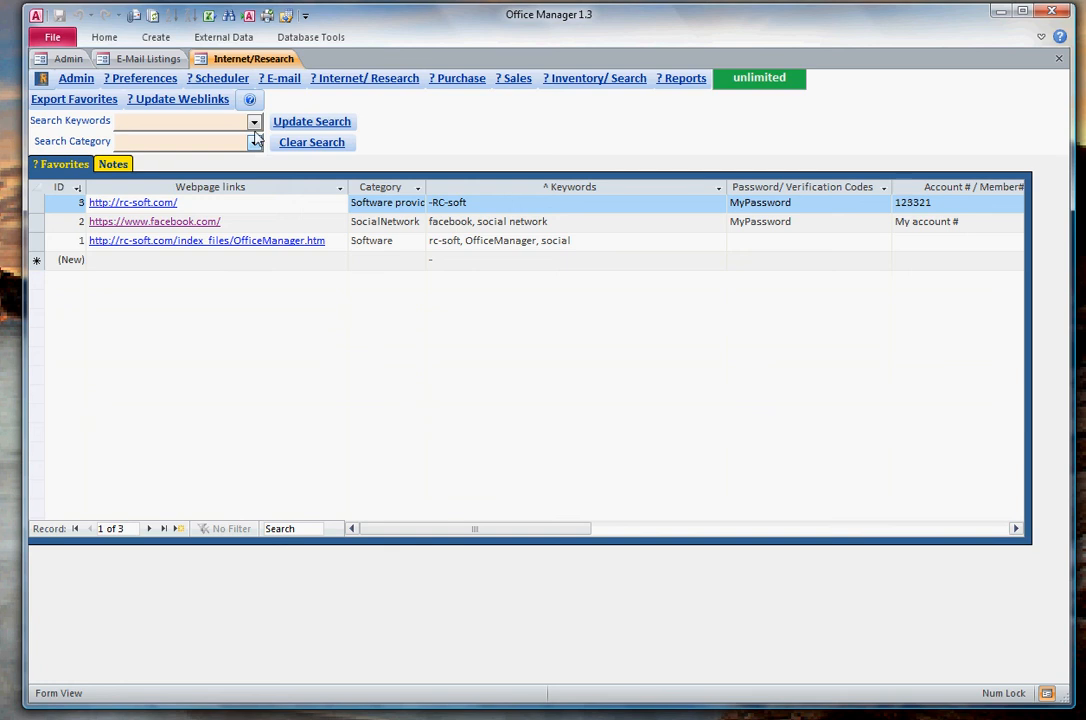
- Search the favorites by the partial category name soft
left_click(254, 144)
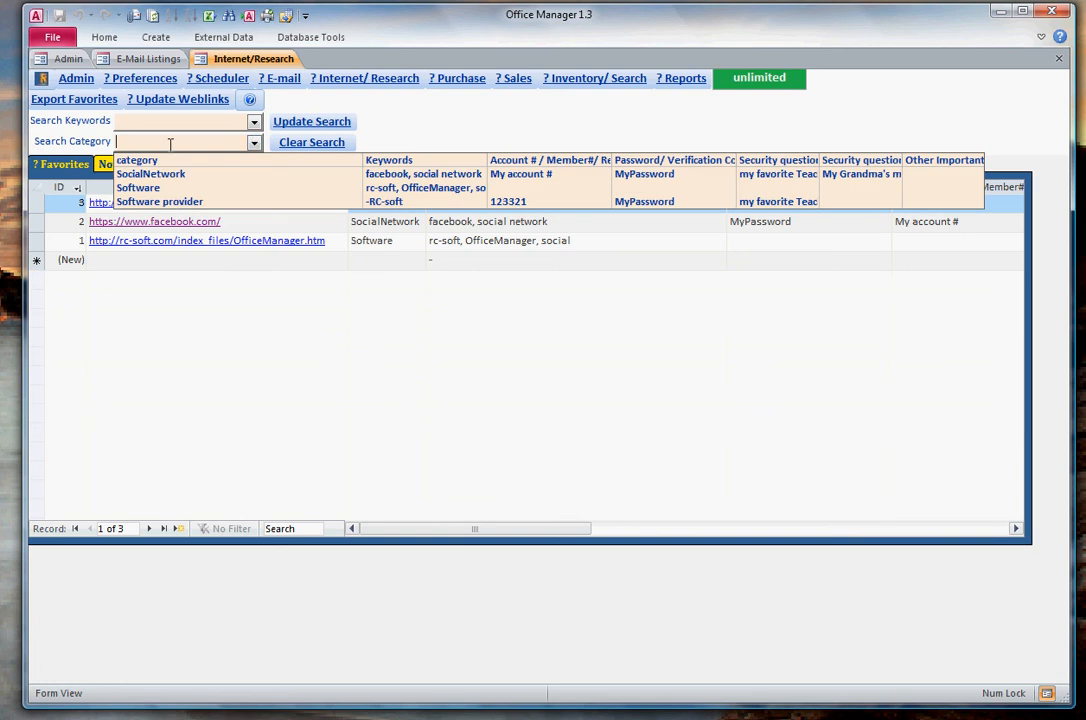
type("soft")
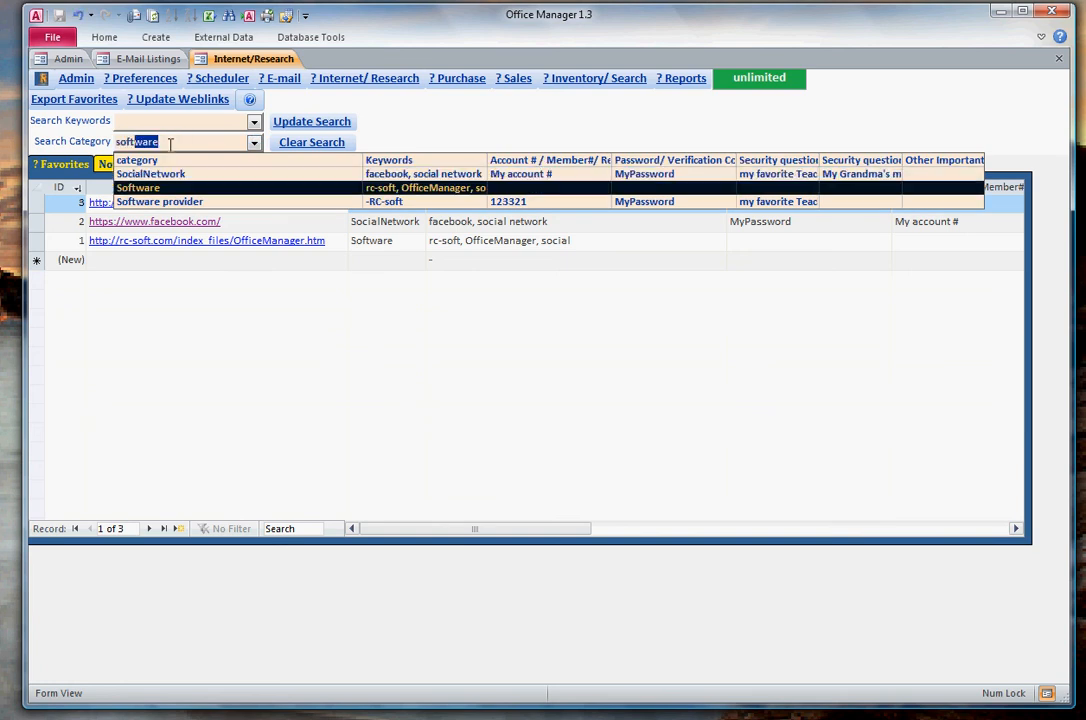
key("BackSpace")
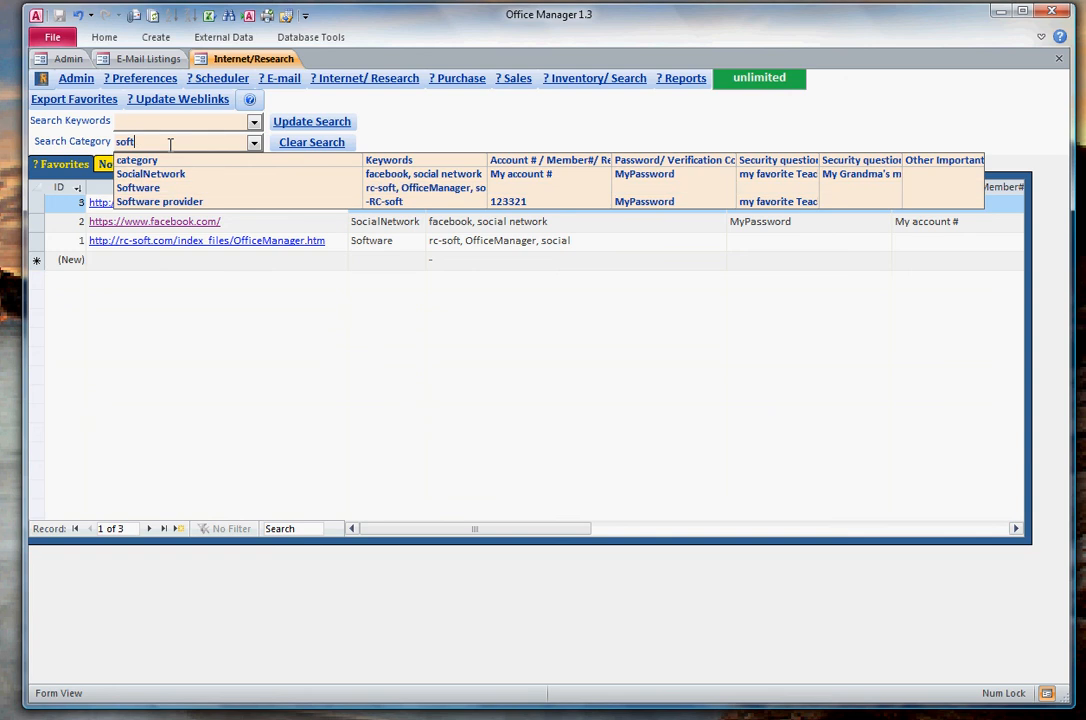
left_click(300, 121)
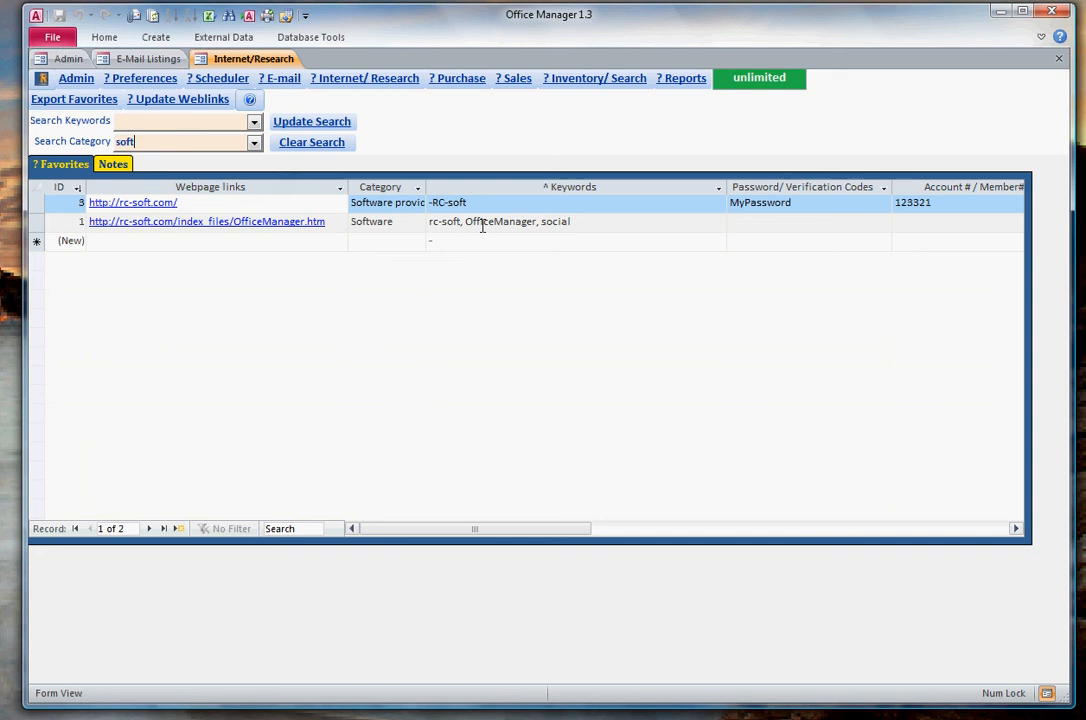
- Change the category search to the wildcard term soft*re and update the results
left_click_drag(154, 143, 86, 142)
left_click(143, 144)
left_click_drag(148, 141, 114, 142)
key("Right")
key("Right")
key("Right")
key("Right")
type("*e")
key("BackSpace")
type("re")
left_click(290, 124)
- Remove the category term from the search and list all favorites
left_click_drag(166, 142, 93, 144)
key("Delete")
left_click(207, 241)
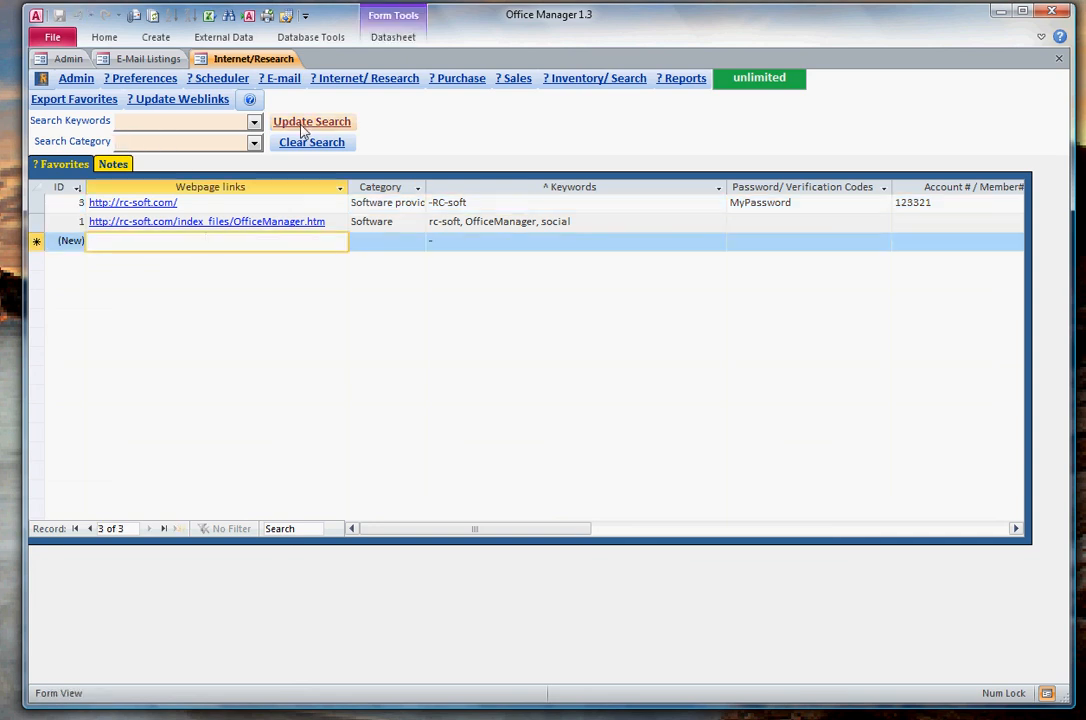
- Search the full favorites list for categories matching soft*re
left_click(204, 142)
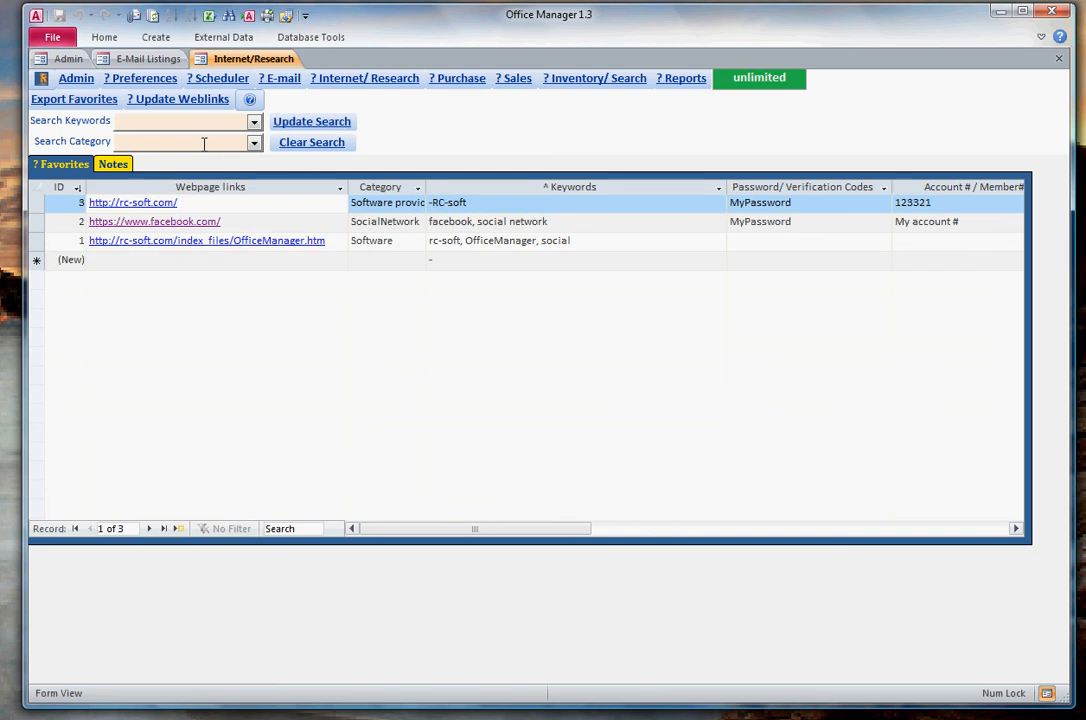
type("soft*re")
left_click(292, 121)
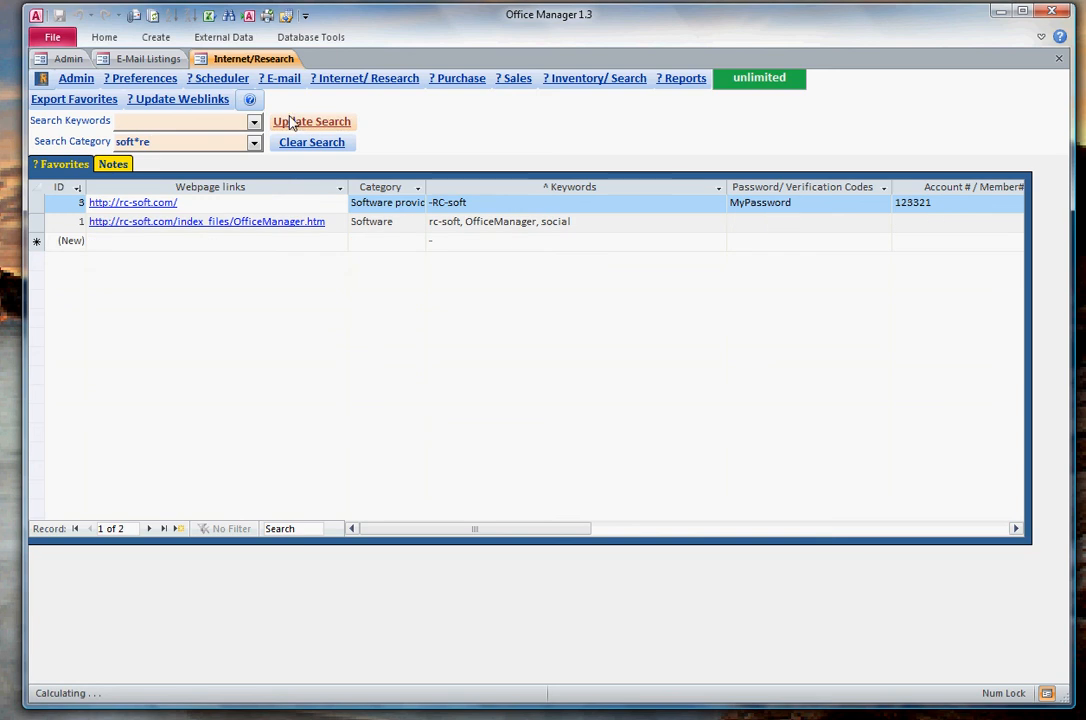
left_click(189, 142)
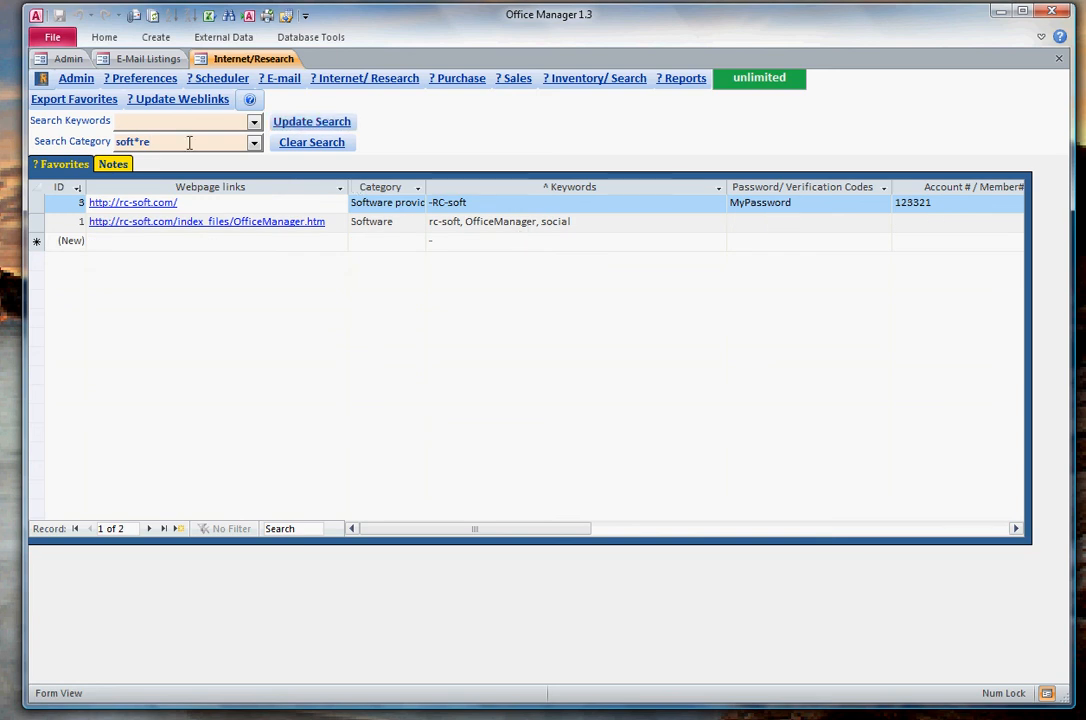
- View the help on exporting and importing favorites, and close it
left_click(250, 99)
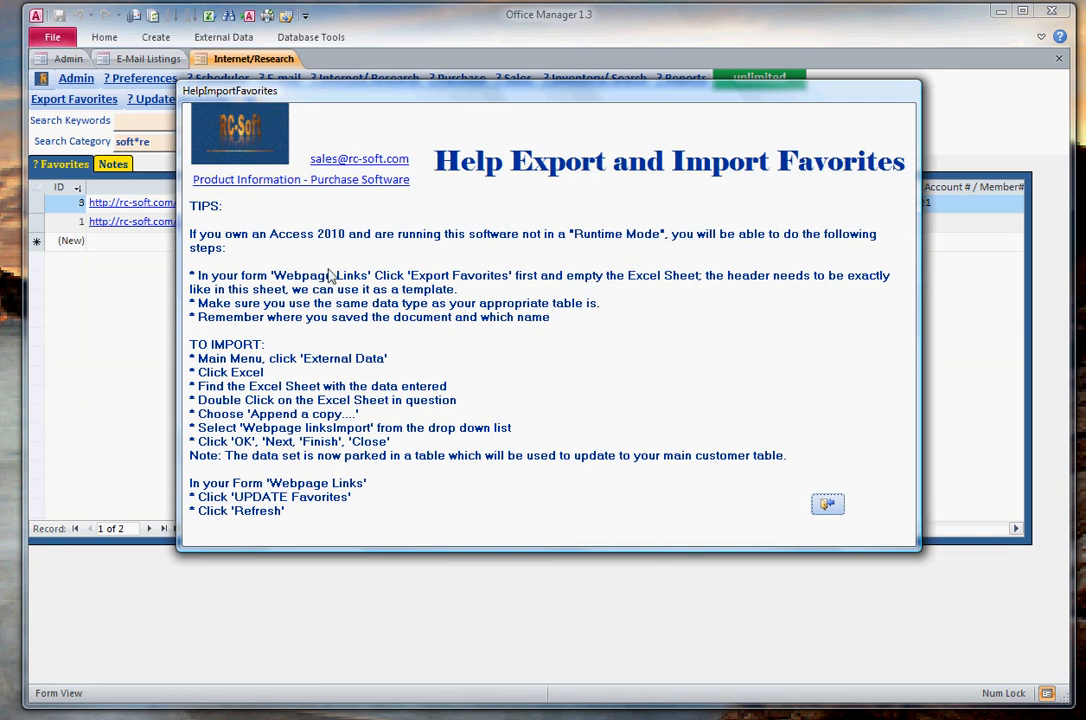
left_click(828, 505)
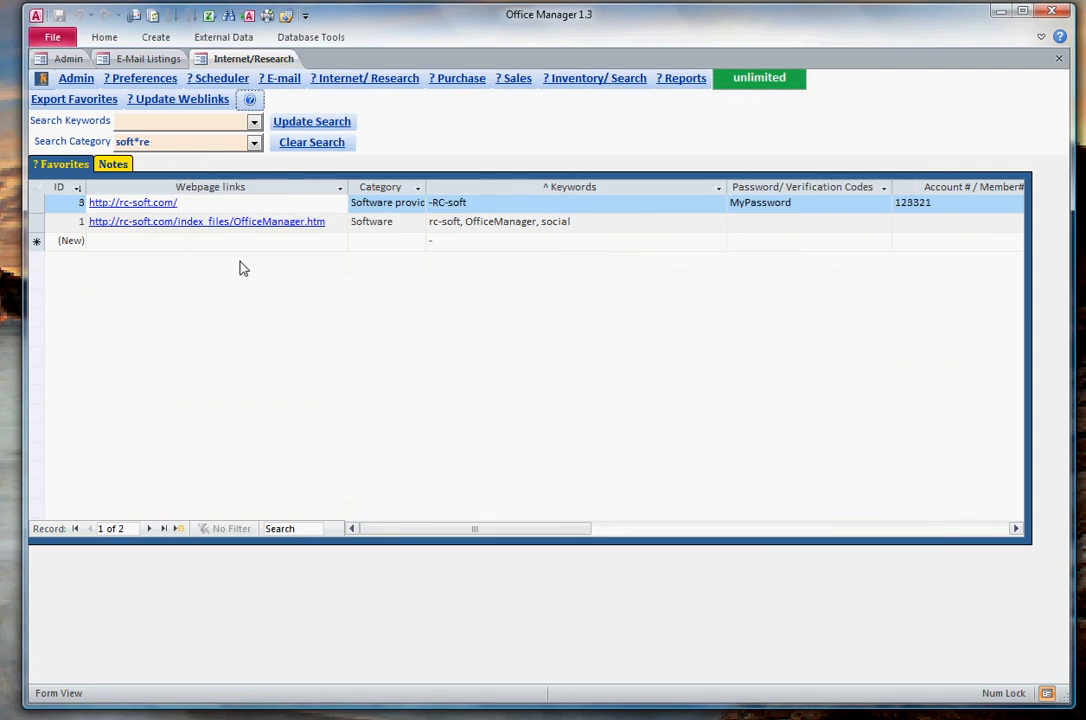
left_click(250, 99)
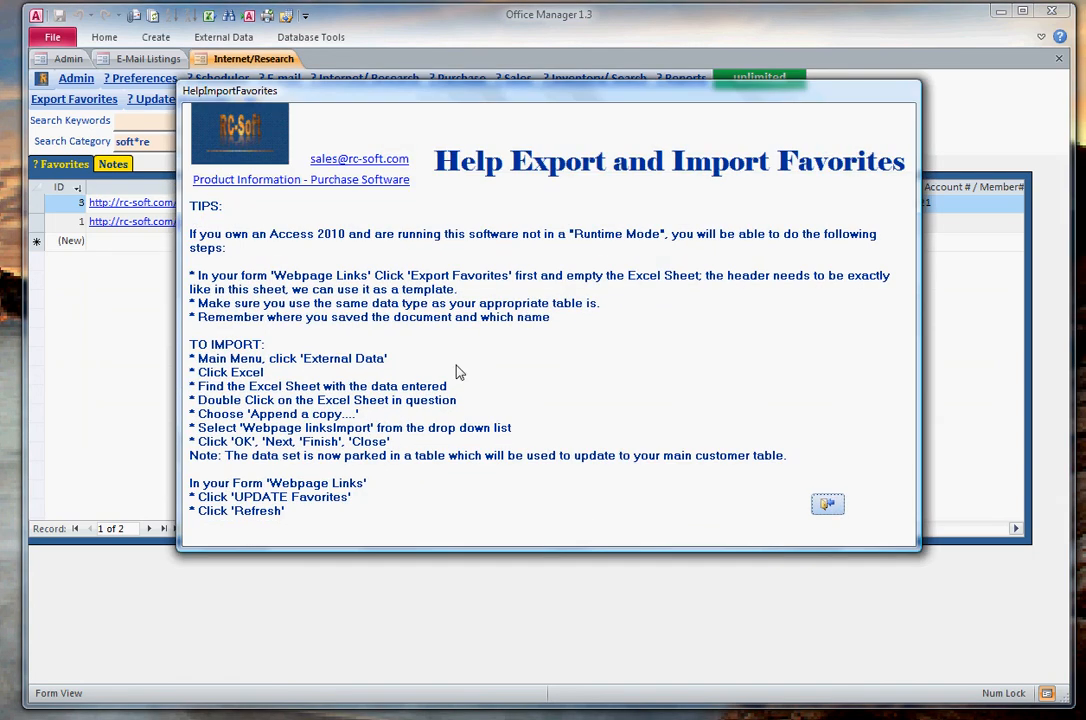
left_click(827, 504)
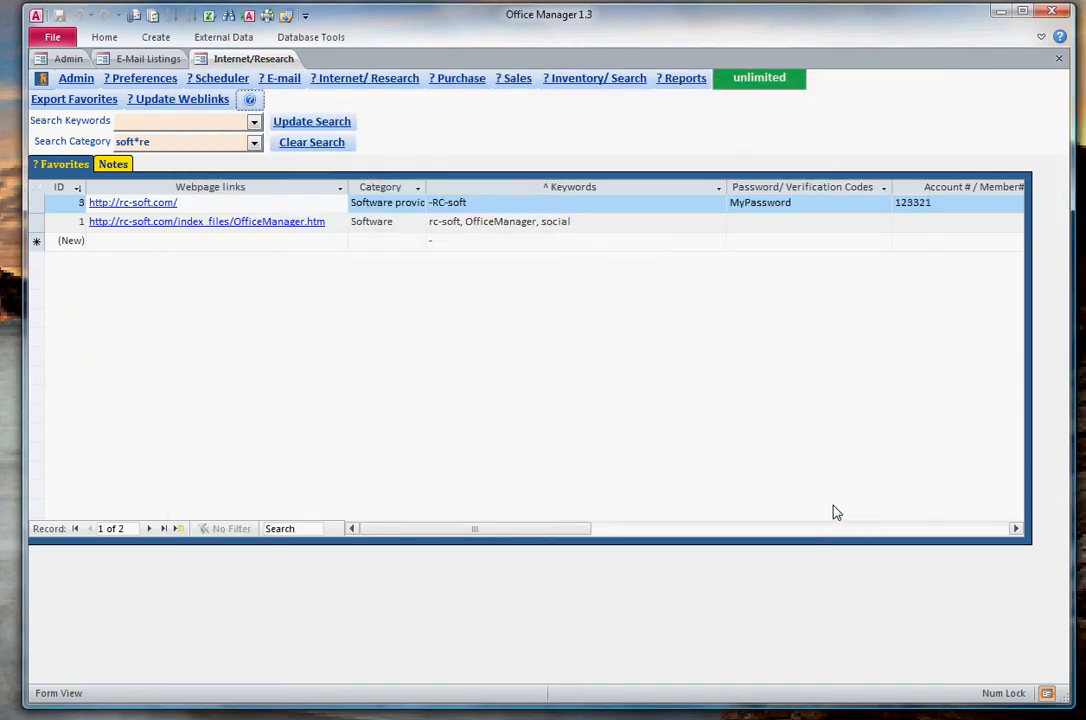
- Add a note in the Science category with the text "big bang" to the Internet/Research notes
left_click(108, 164)
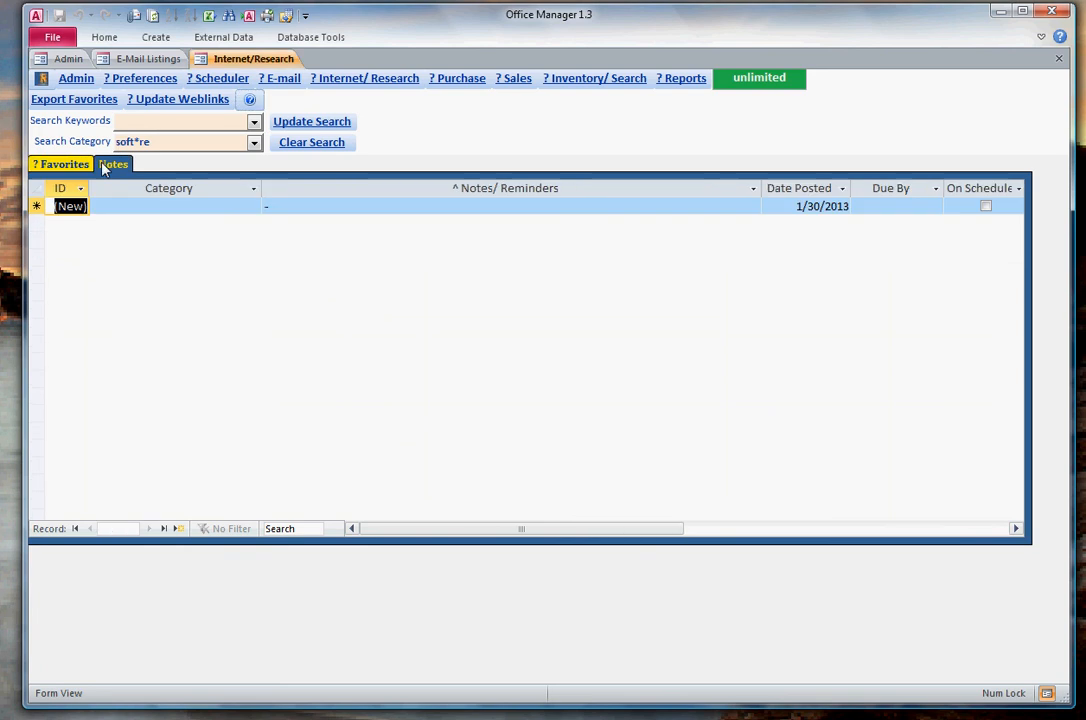
left_click(190, 206)
left_click(253, 206)
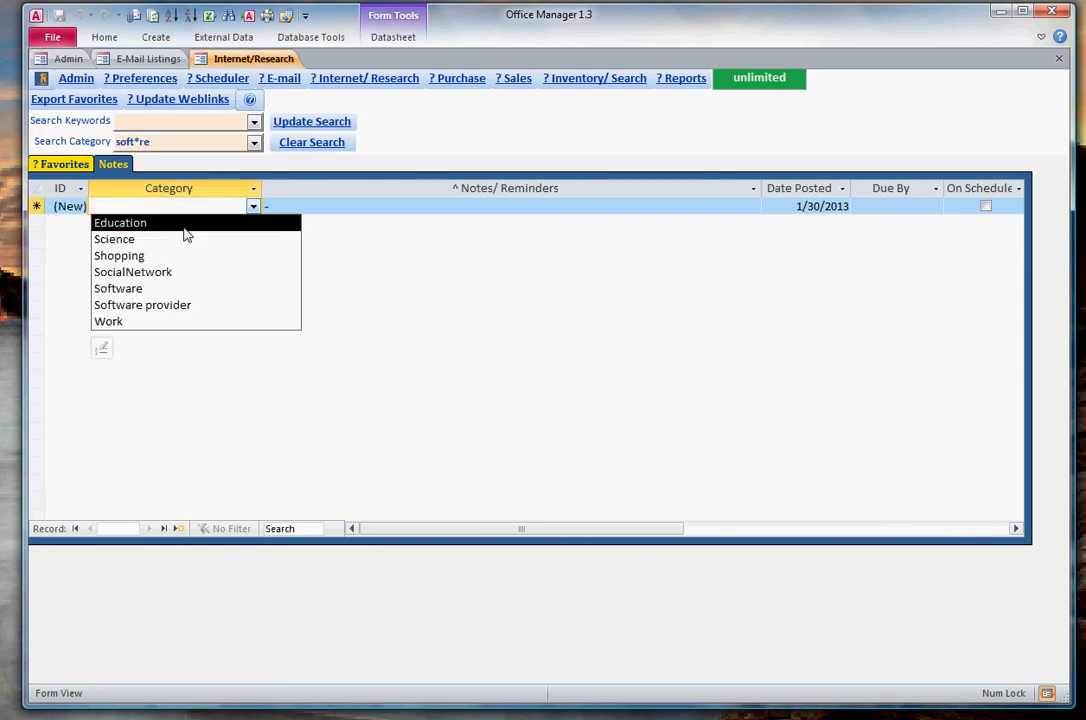
left_click(170, 240)
left_click(288, 201)
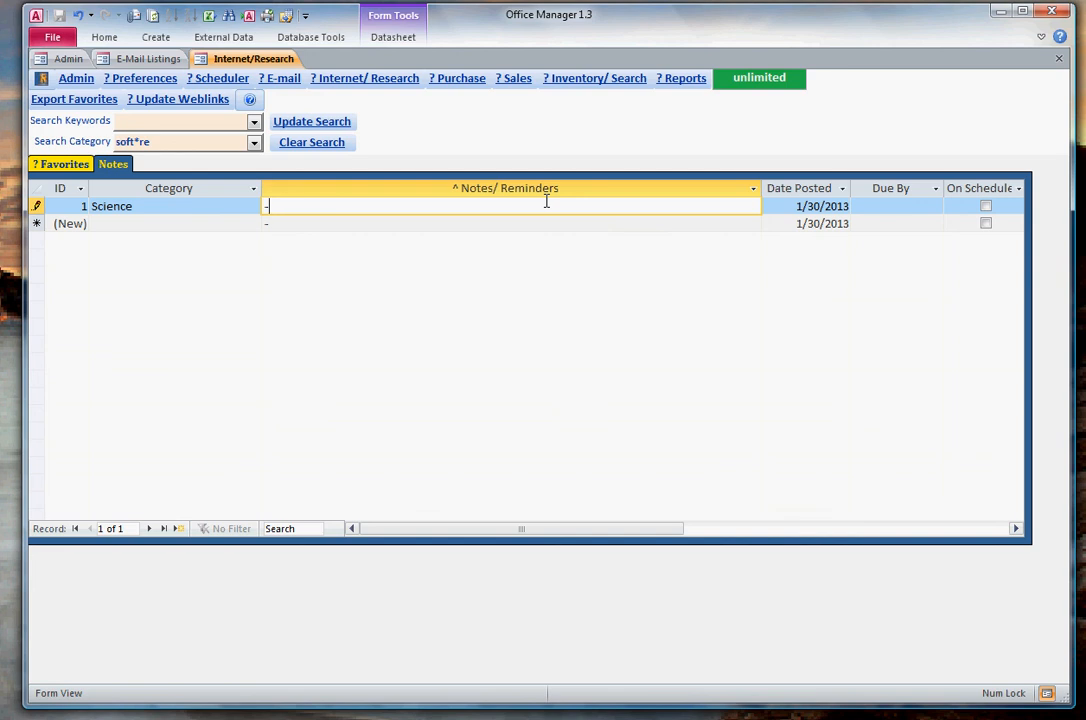
type("big bang")
key("Tab")
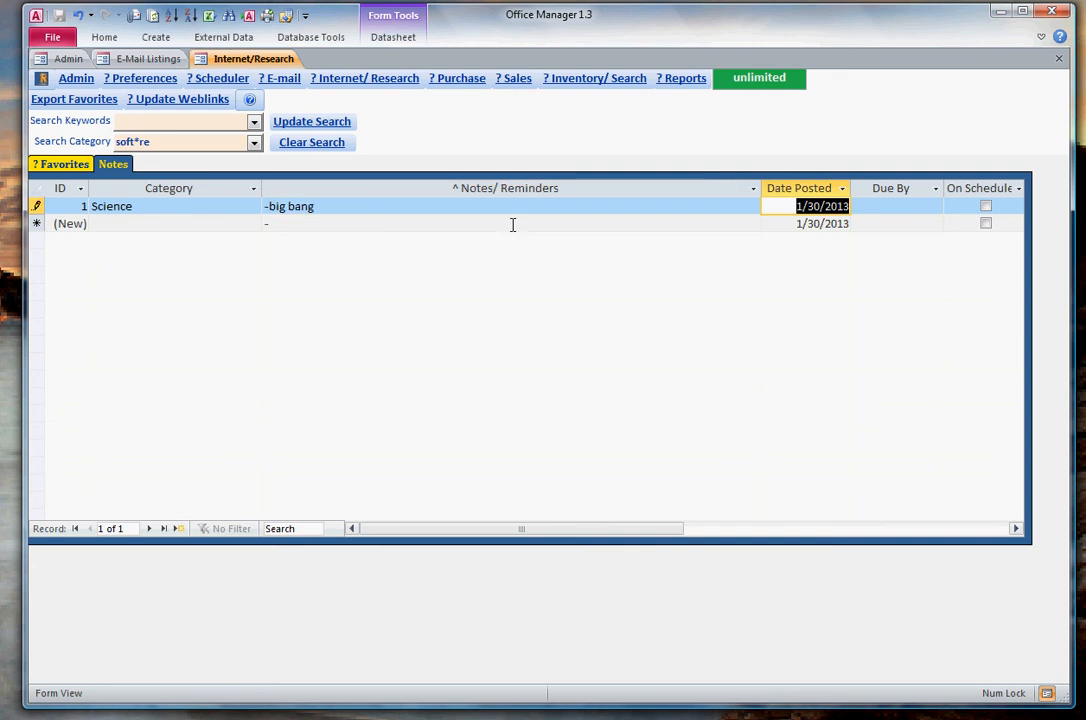
- View the big bang note in its detail form and close the form
left_click(510, 226)
left_click(512, 204)
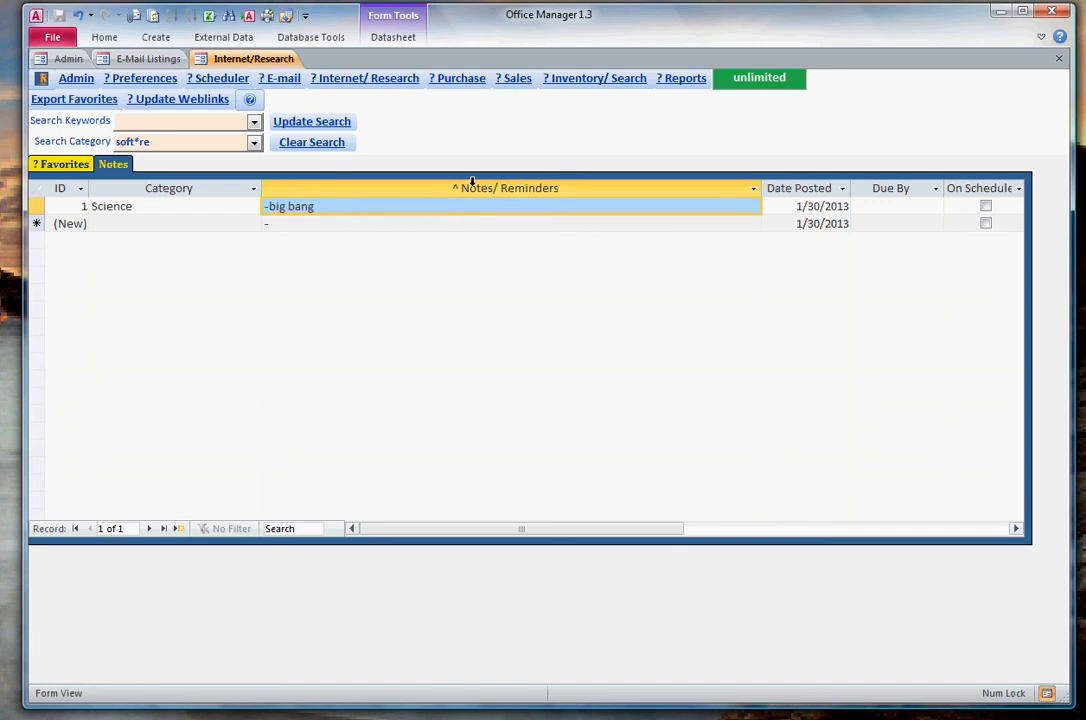
double_click(443, 207)
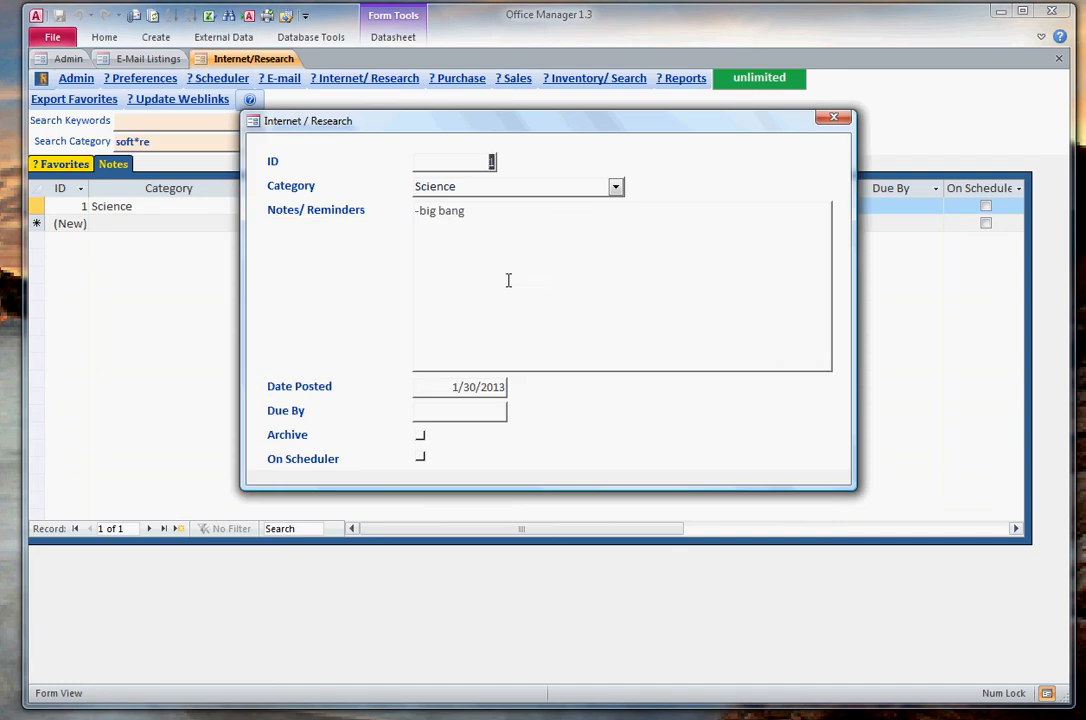
left_click(834, 120)
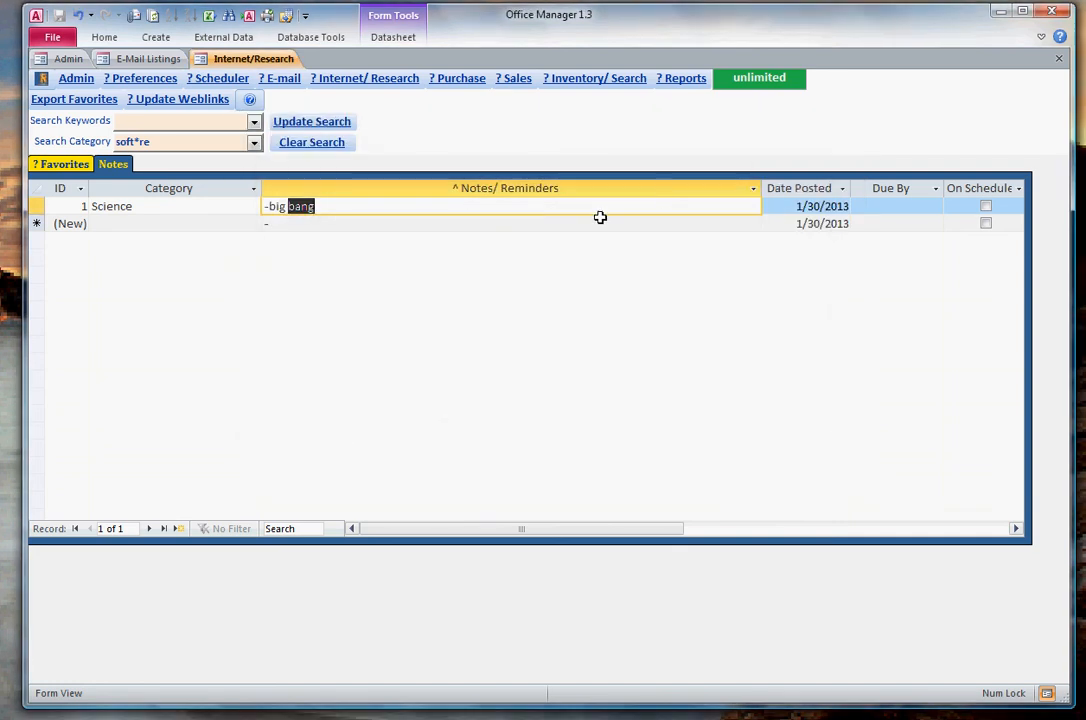
- Put the big bang note on the scheduler, set its due date to 02/02/13 and save the record
left_click(986, 207)
left_click(941, 206)
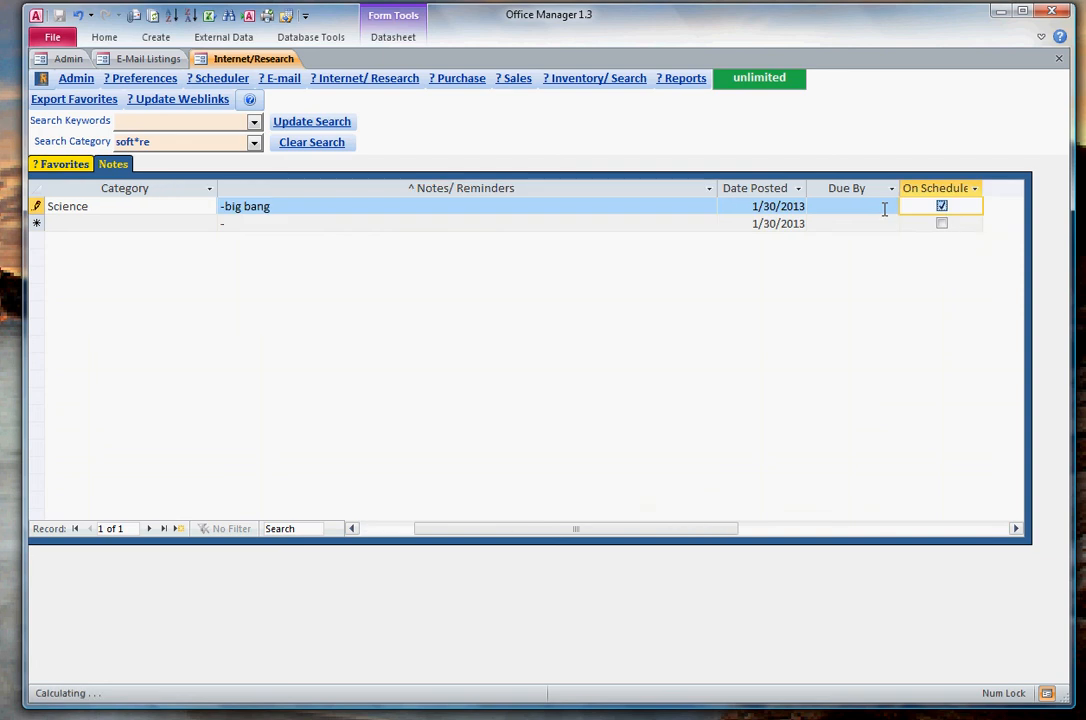
left_click(855, 205)
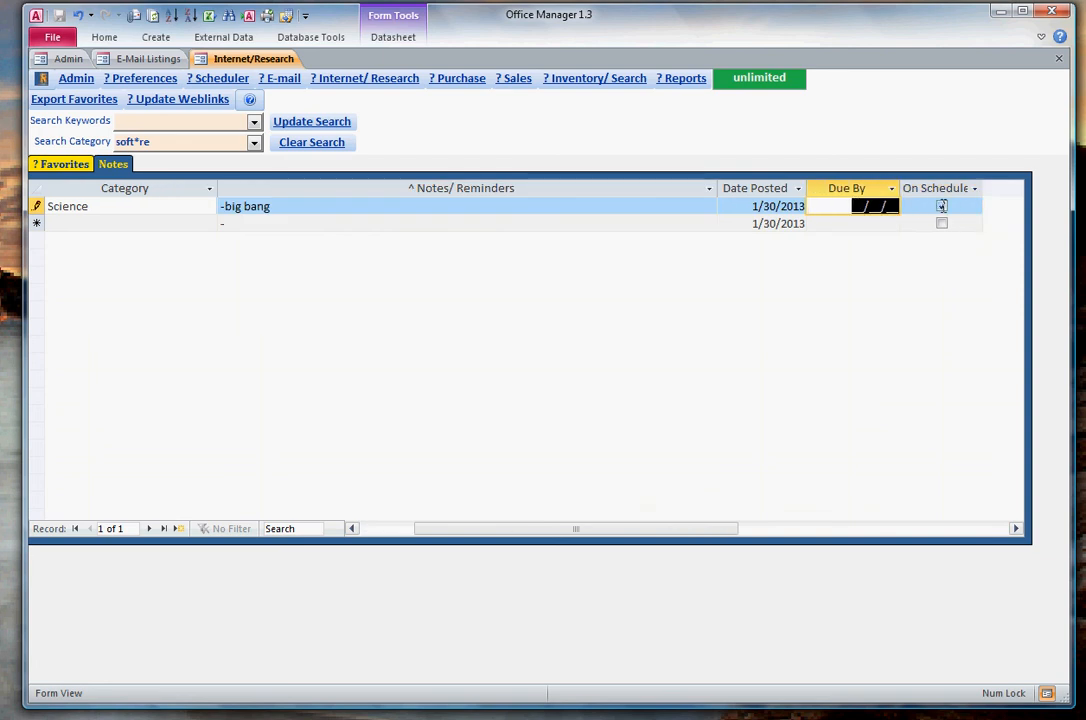
type("02/02/")
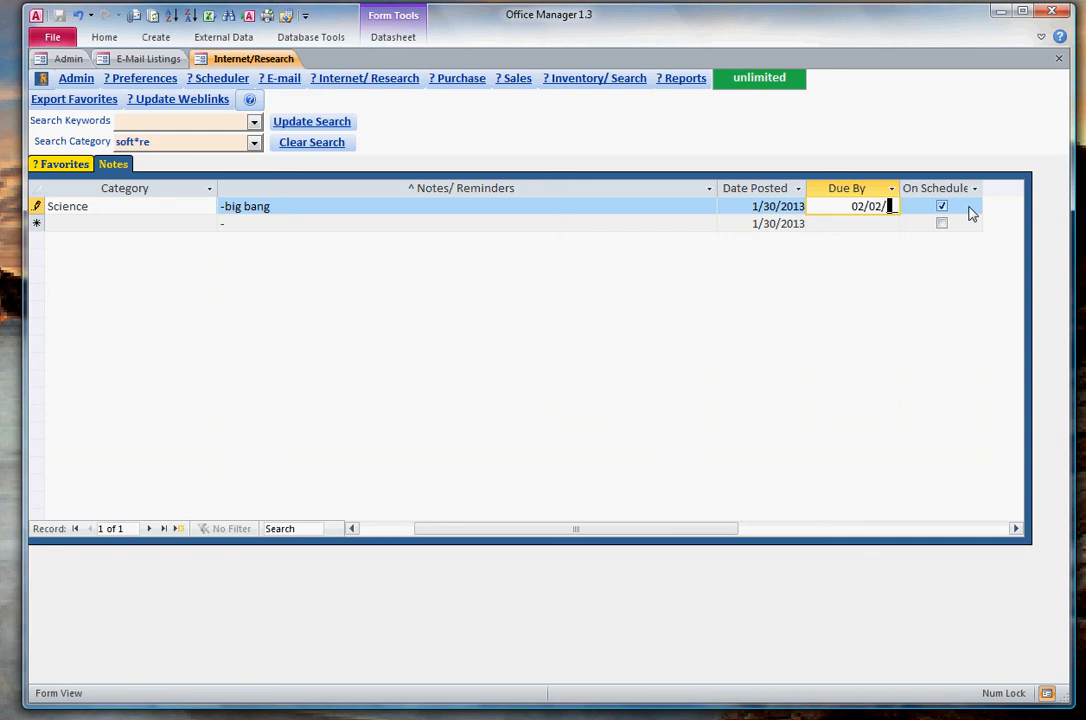
type("3")
key("BackSpace")
type("13")
key("Tab")
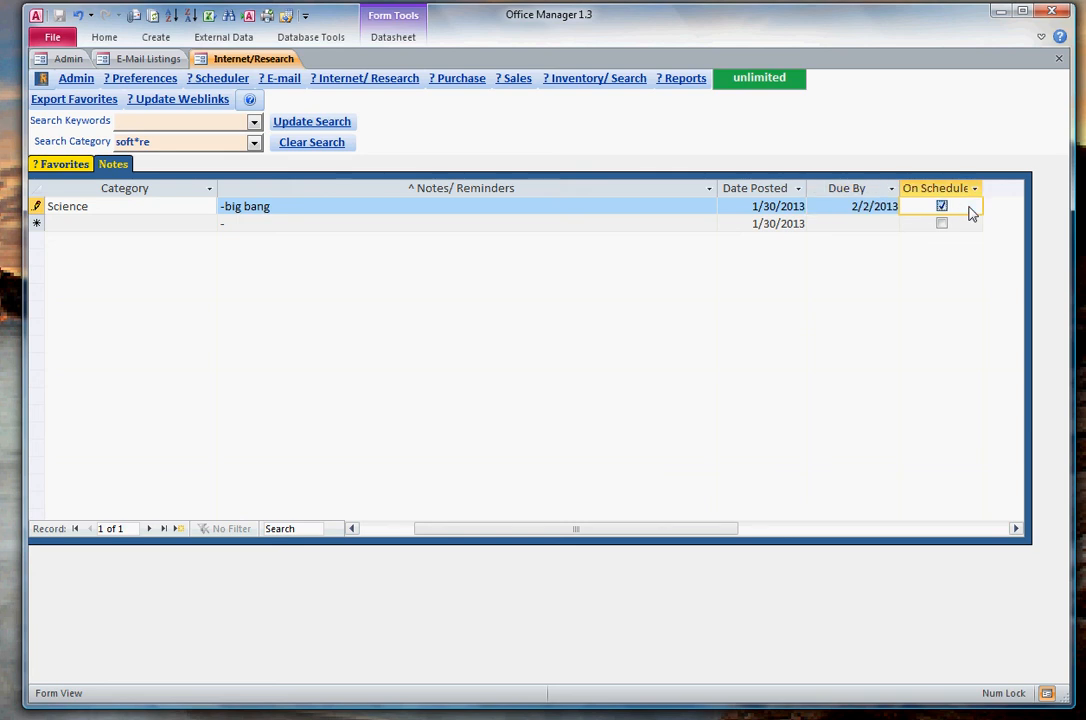
key("Tab")
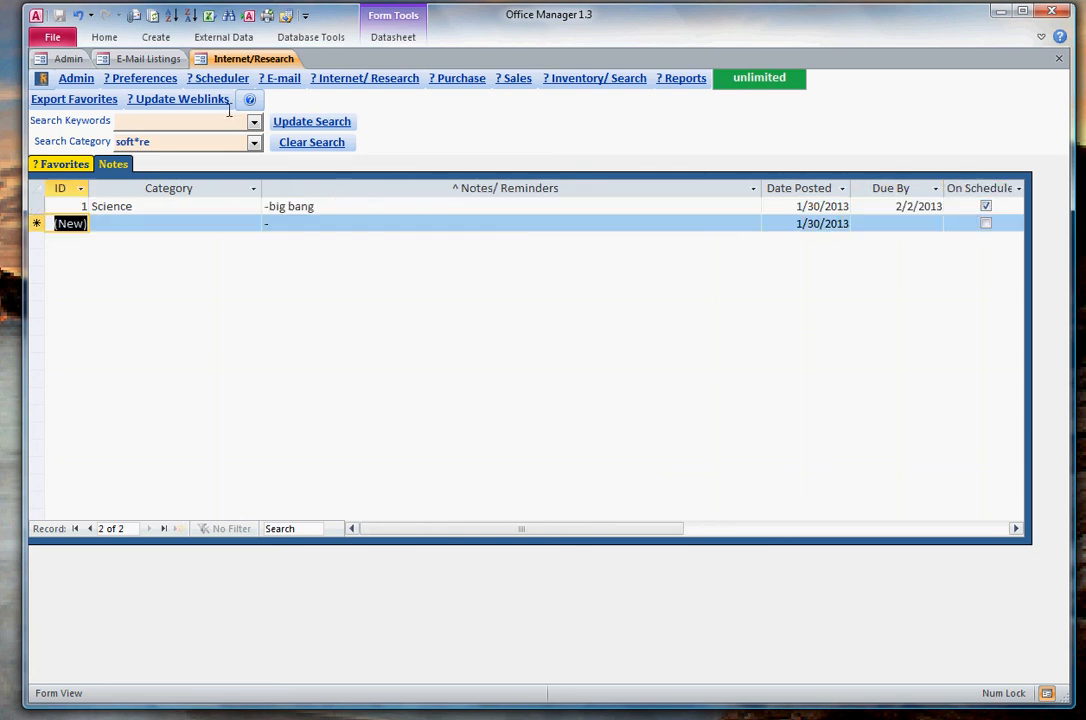
- Open the Scheduler, update it and select the Internet/Search entry for the big bang note
left_click(216, 81)
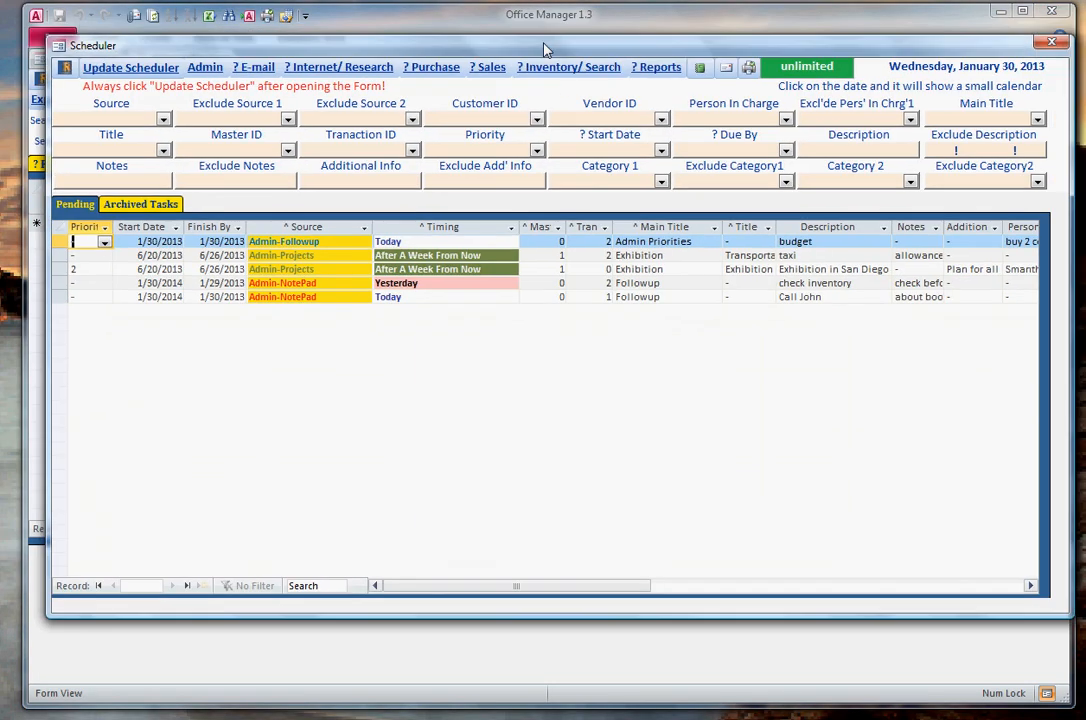
left_click(128, 68)
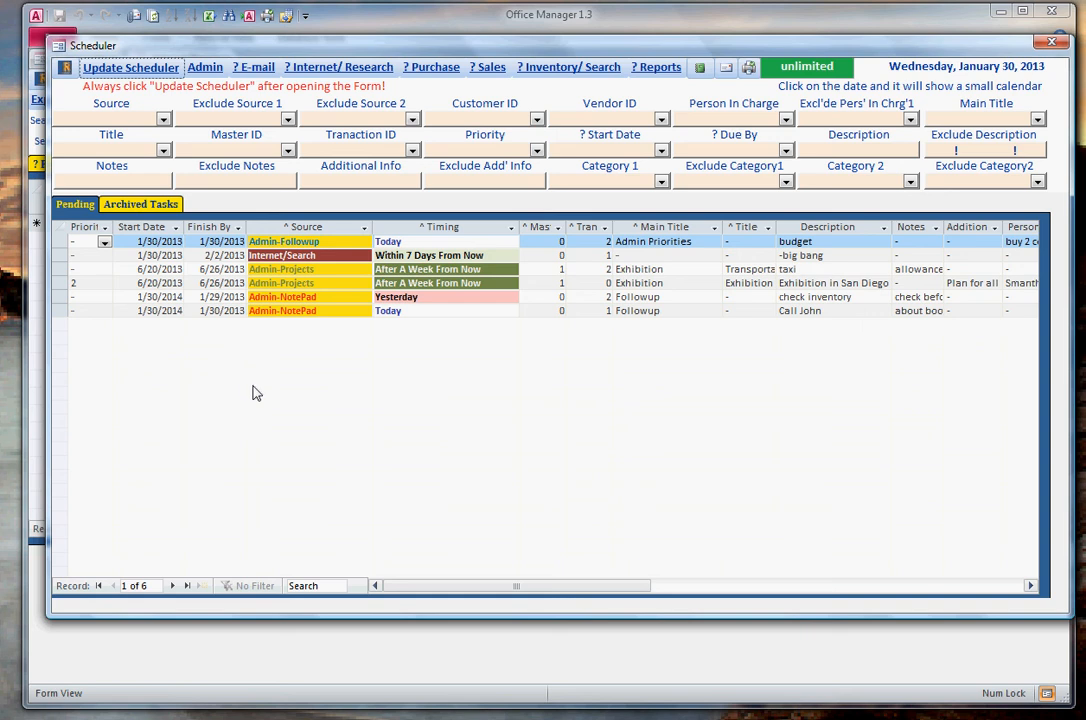
left_click(287, 254)
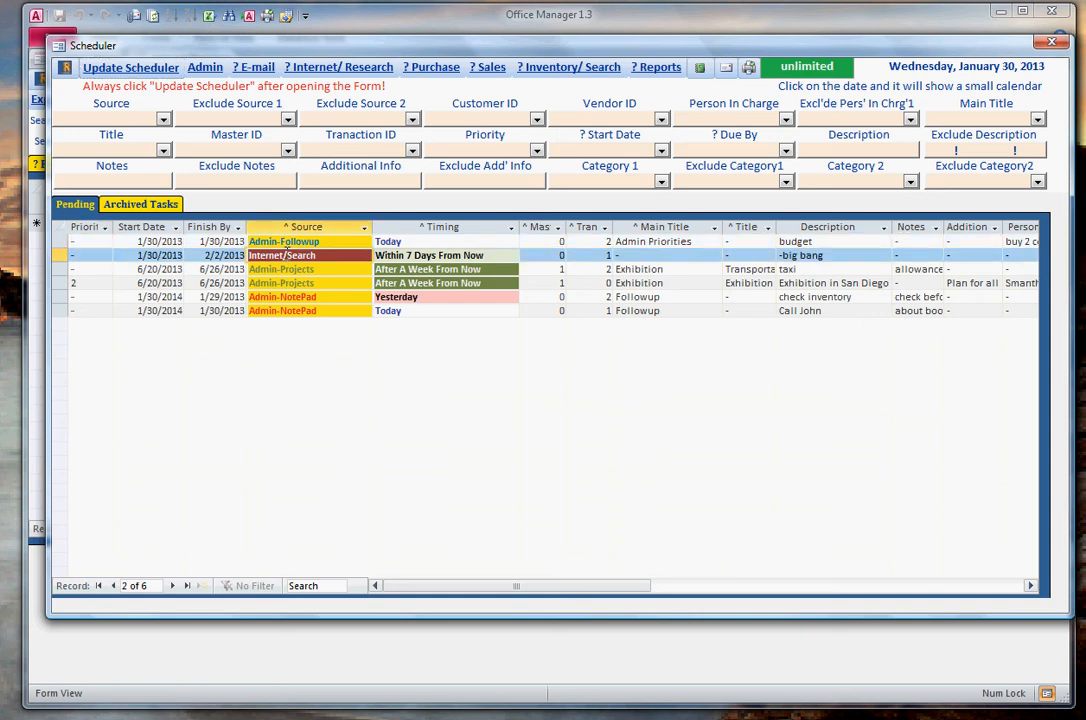
- View the Internet / Research form behind the selected Scheduler entry, close it and return to the Internet/Research notes
double_click(409, 256)
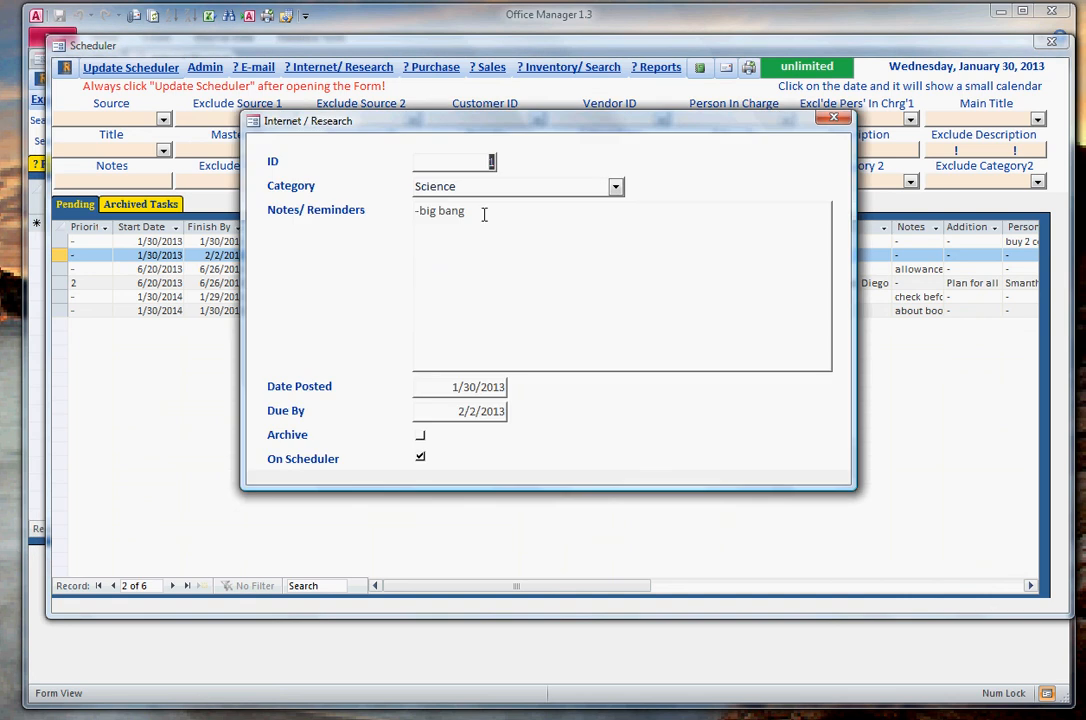
left_click(833, 118)
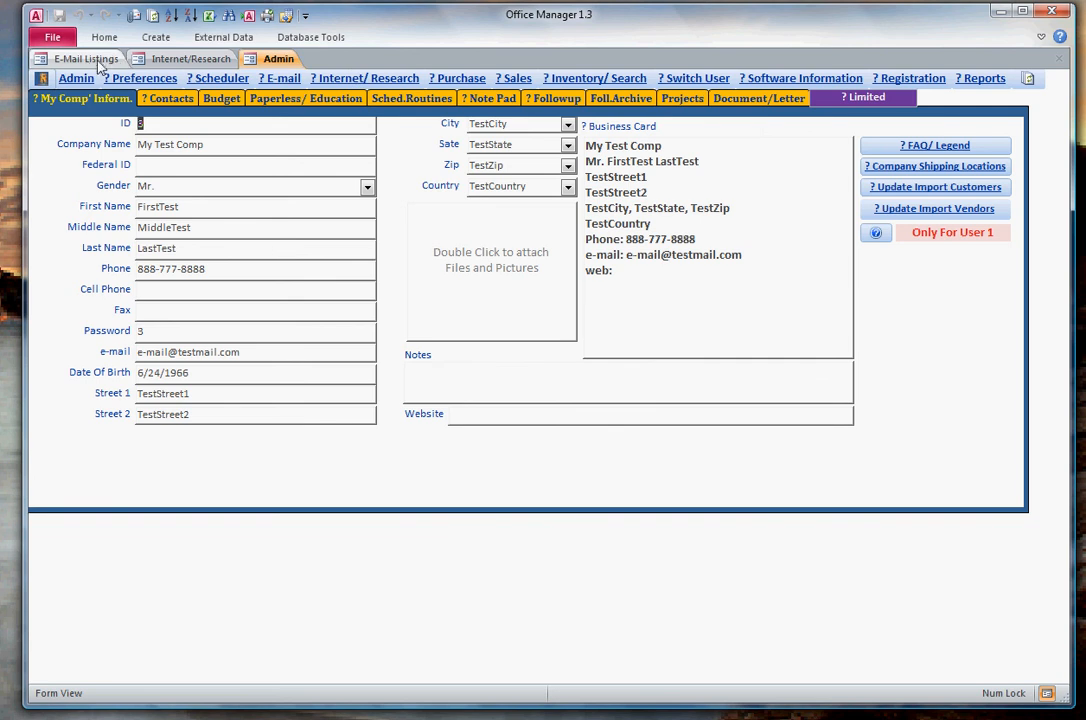
left_click(168, 60)
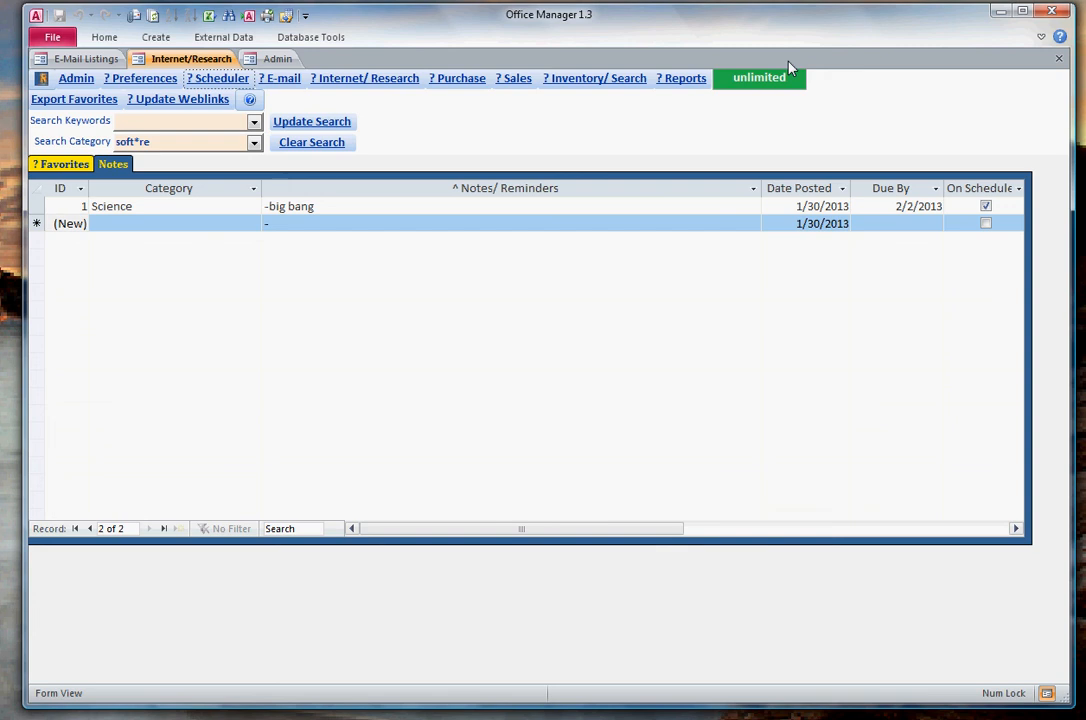
- View the e-mail listings, return to Internet/Research and show its web favorites
left_click(80, 60)
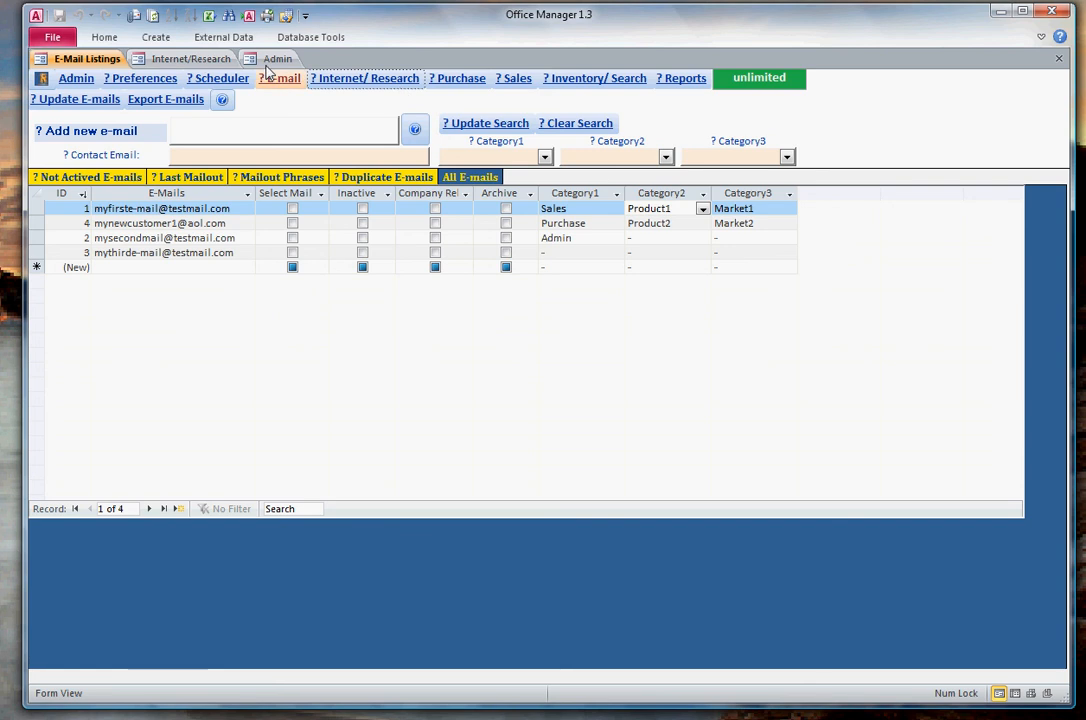
left_click(214, 60)
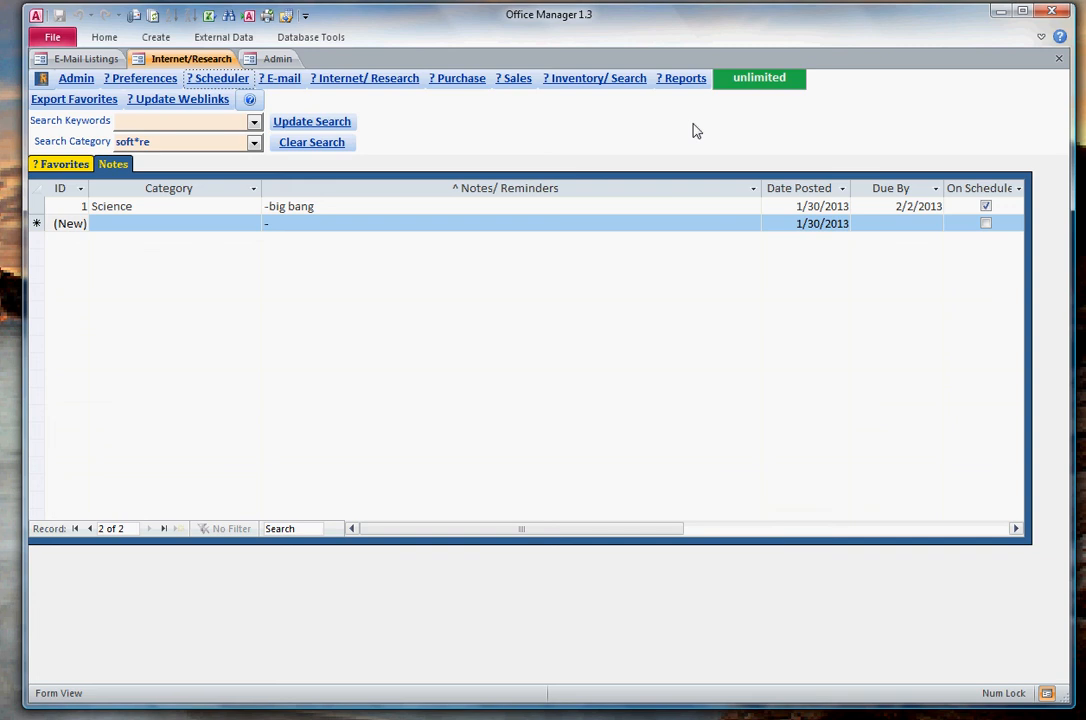
left_click(62, 165)
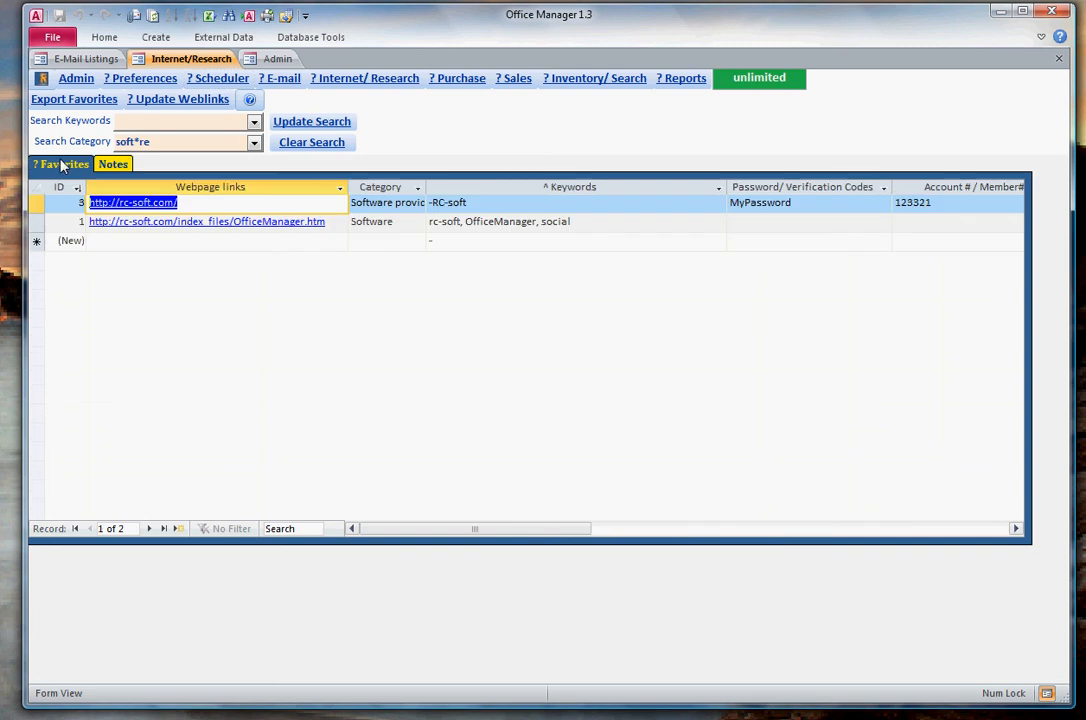
left_click(291, 240)
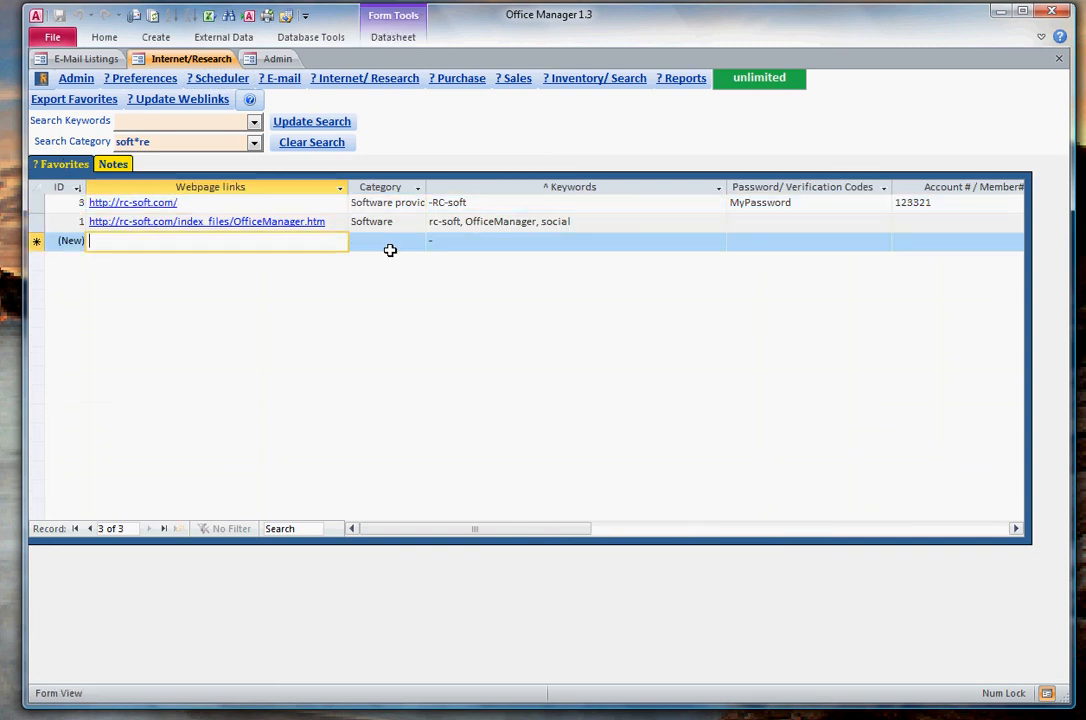
left_click(391, 241)
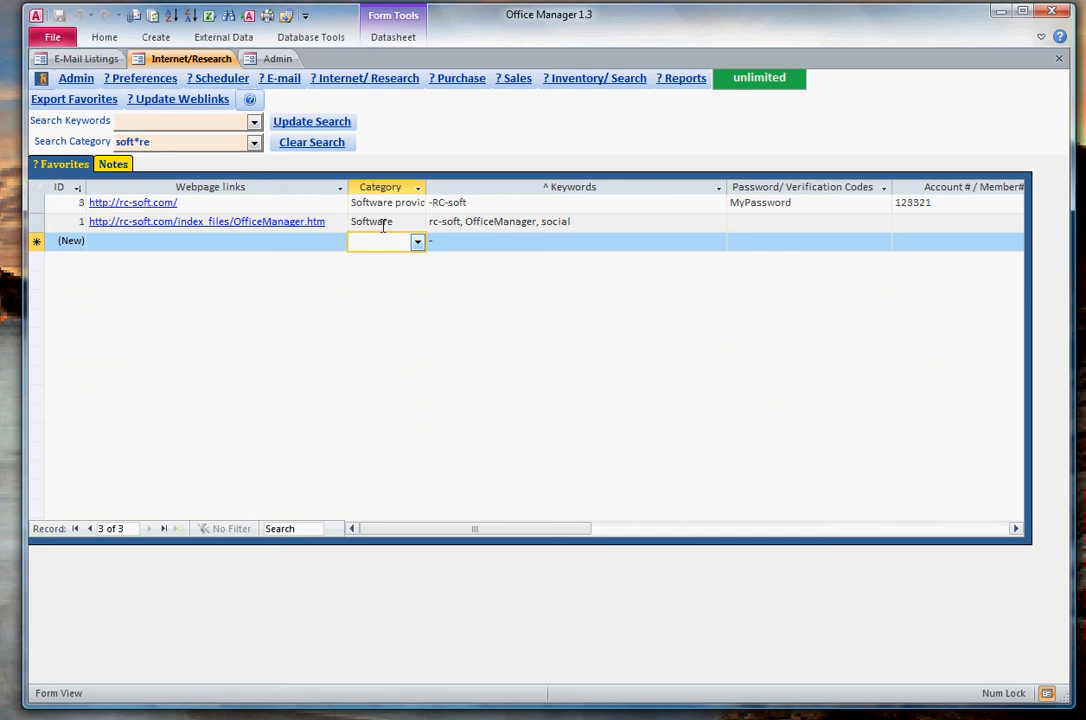
left_click(385, 222)
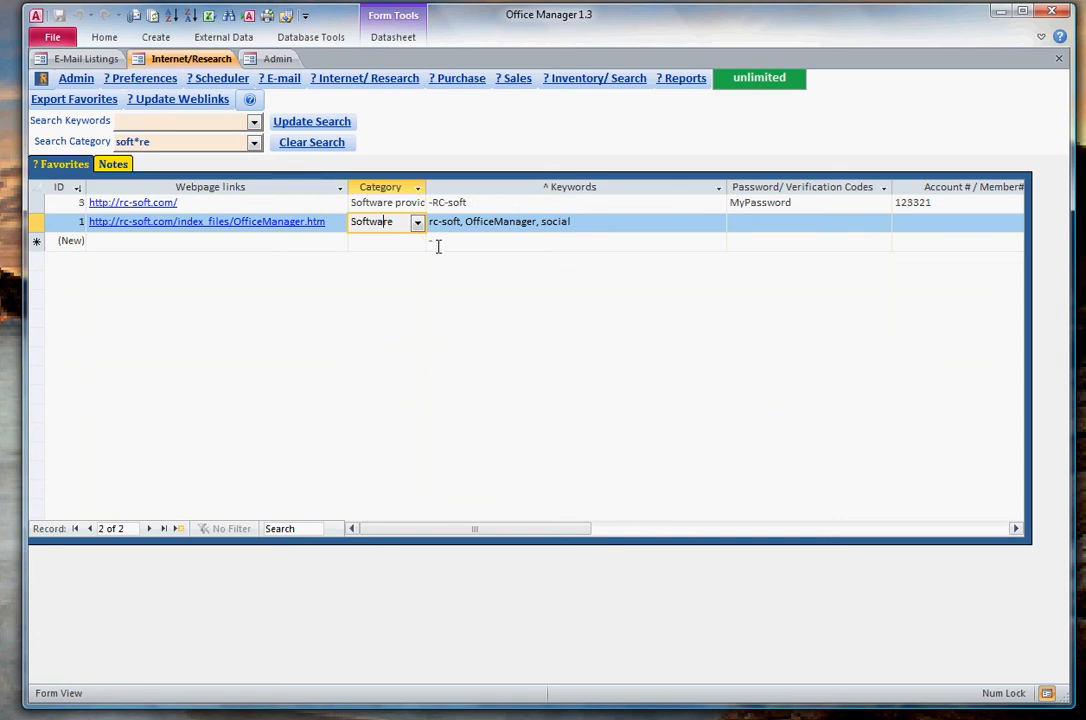
left_click(513, 203)
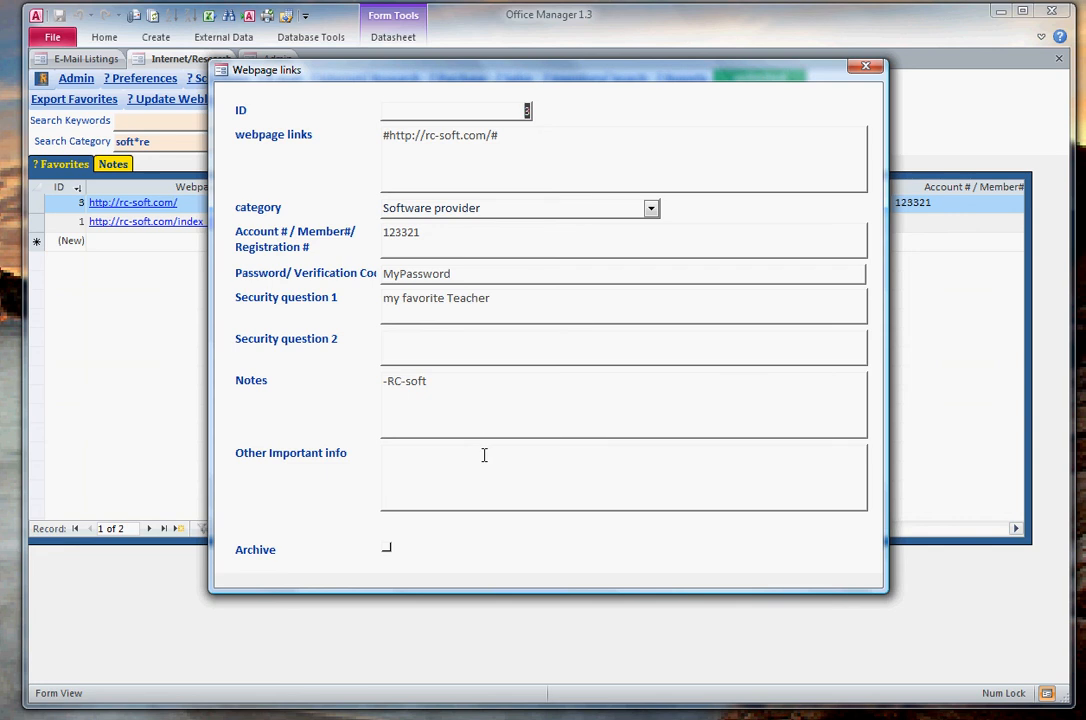
left_click(650, 209)
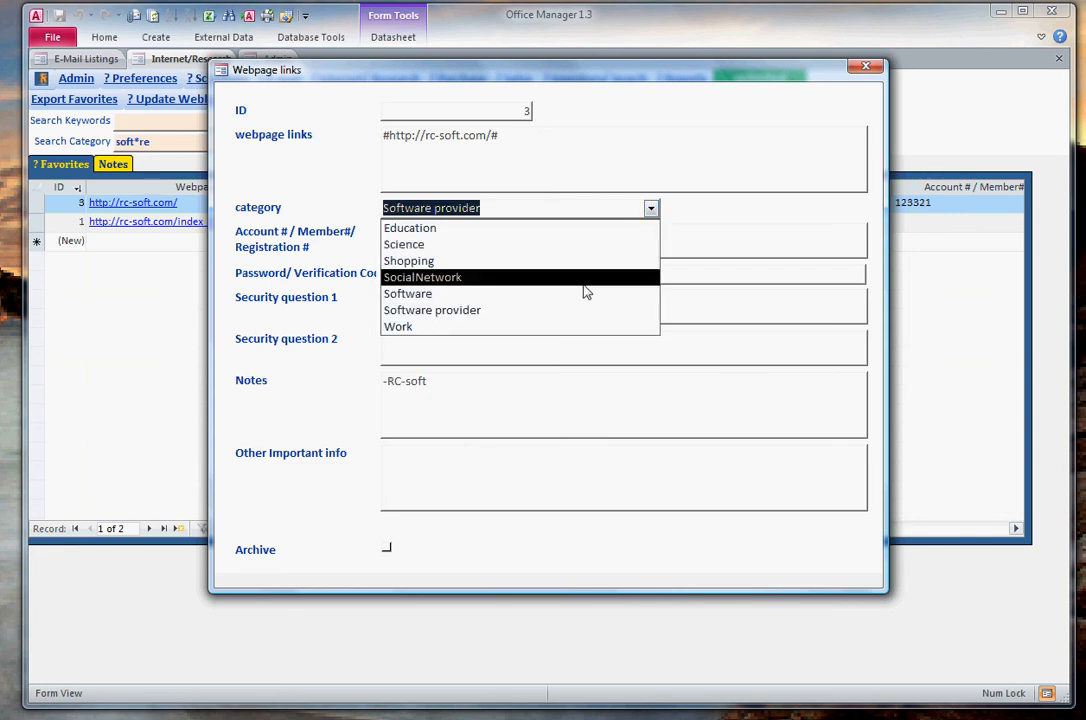
left_click(575, 293)
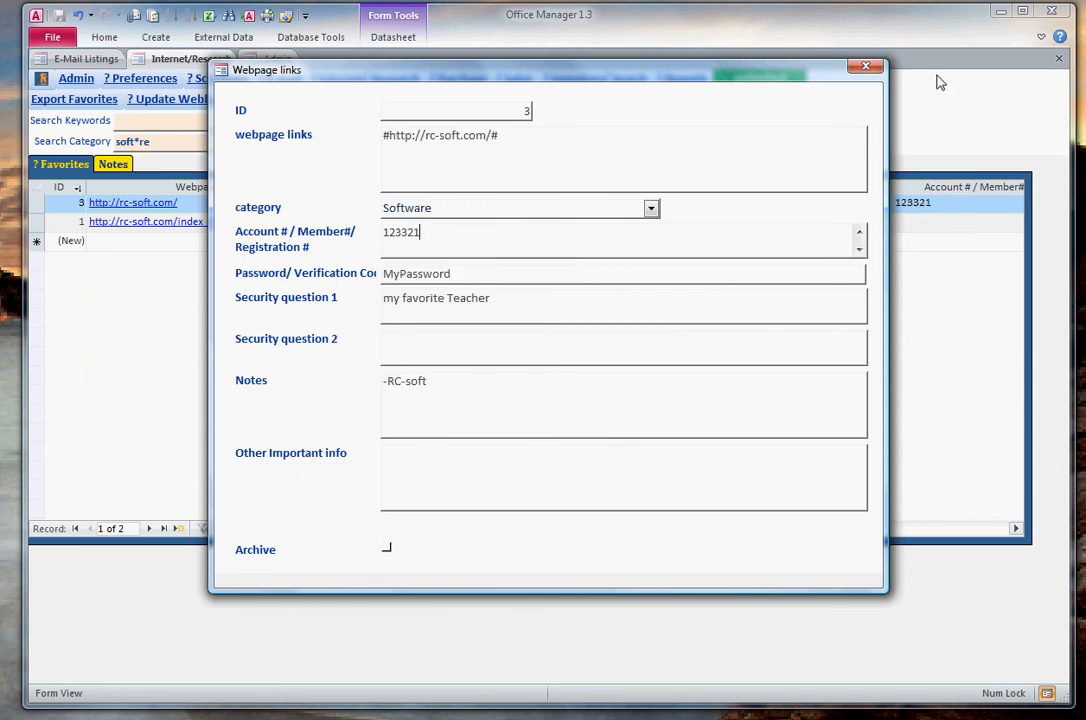
left_click(866, 66)
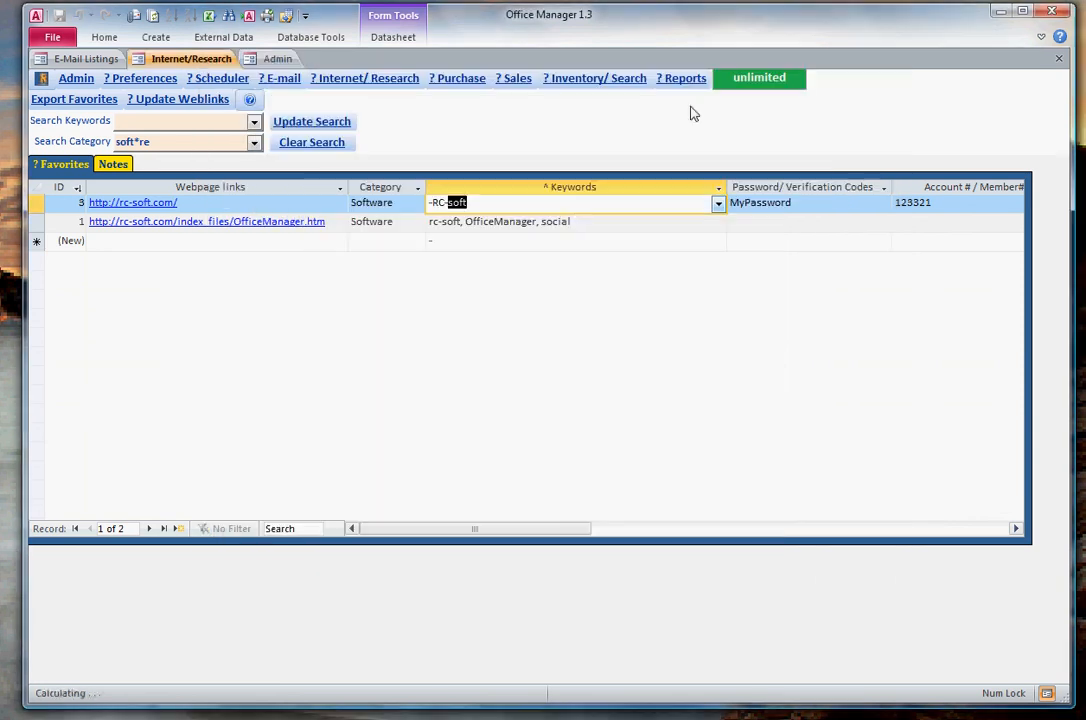
left_click(578, 222)
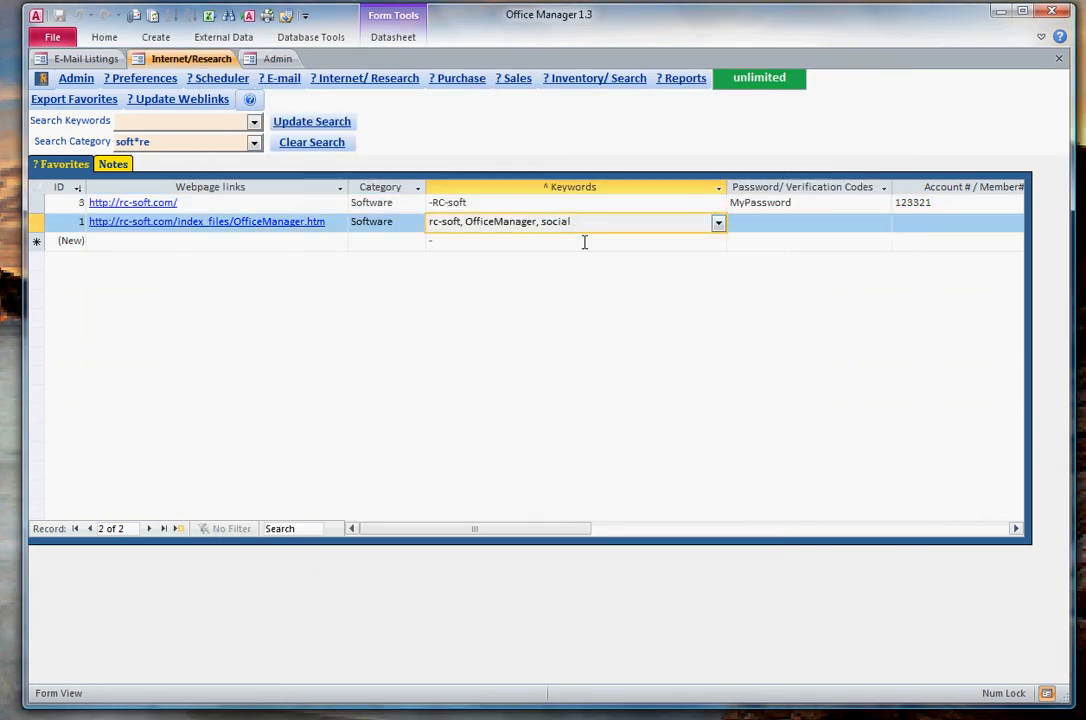
left_click(584, 241)
left_click(591, 223)
left_click(482, 235)
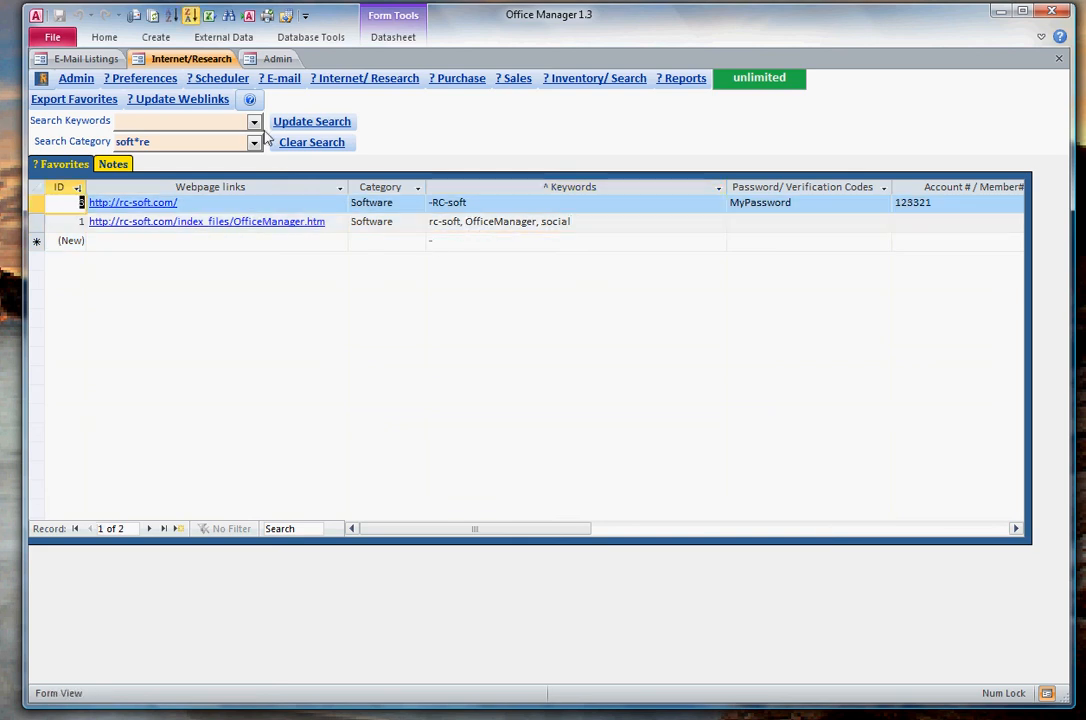
- Remove the category search term and update the search of the web favorites
left_click_drag(216, 144, 80, 152)
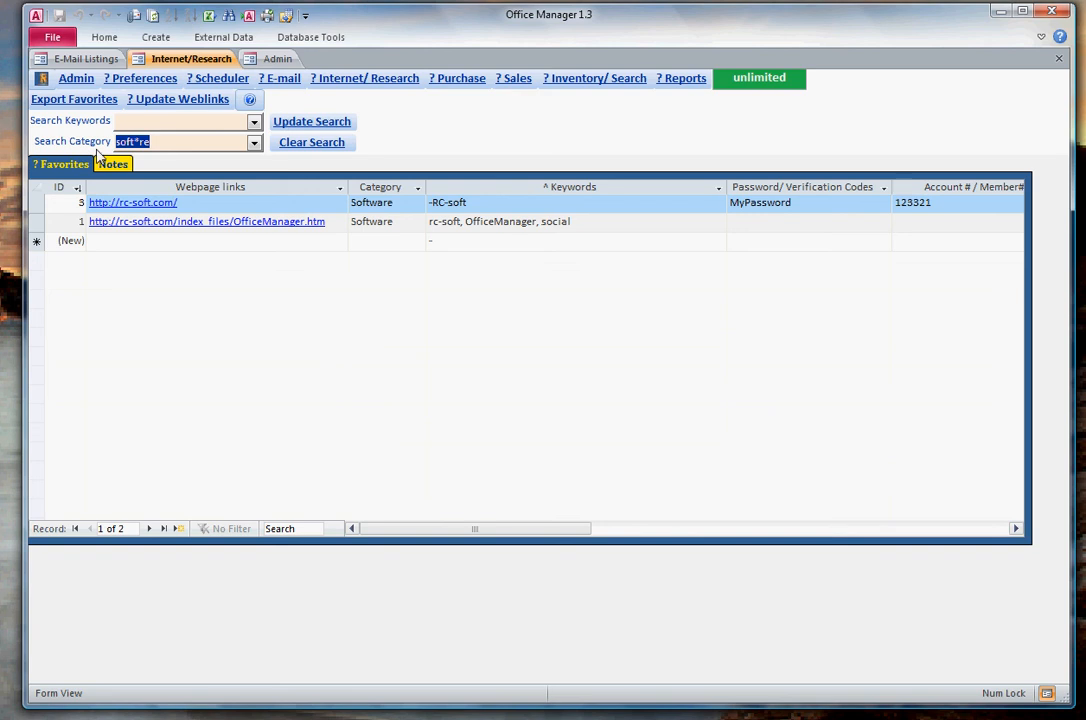
key("Delete")
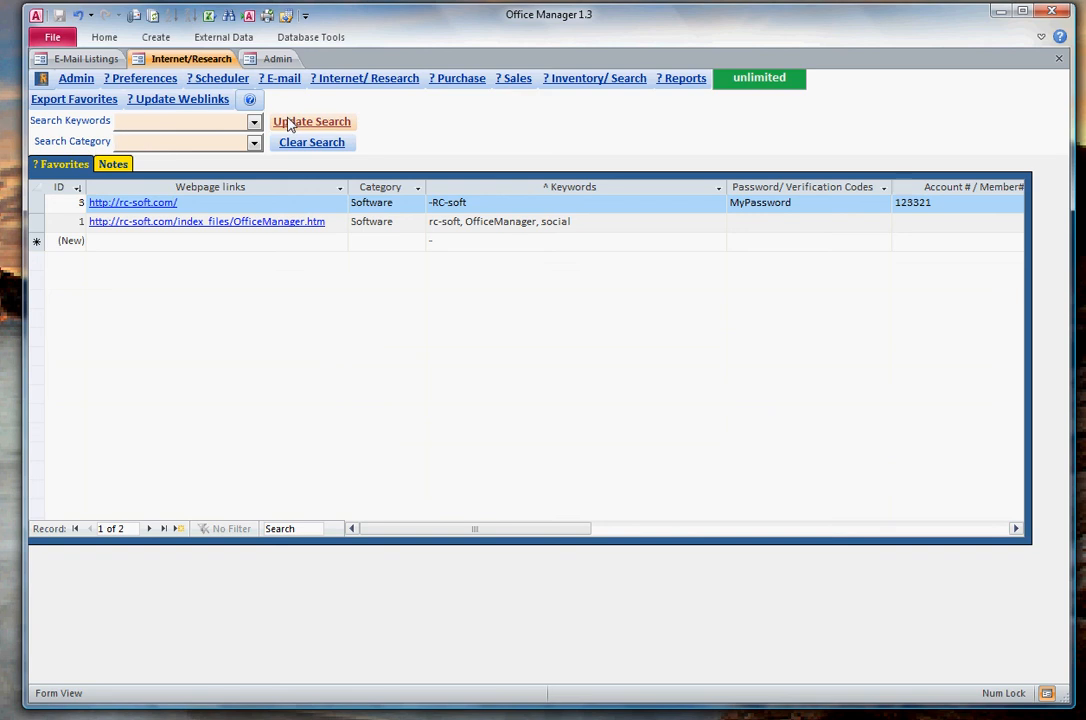
left_click(292, 122)
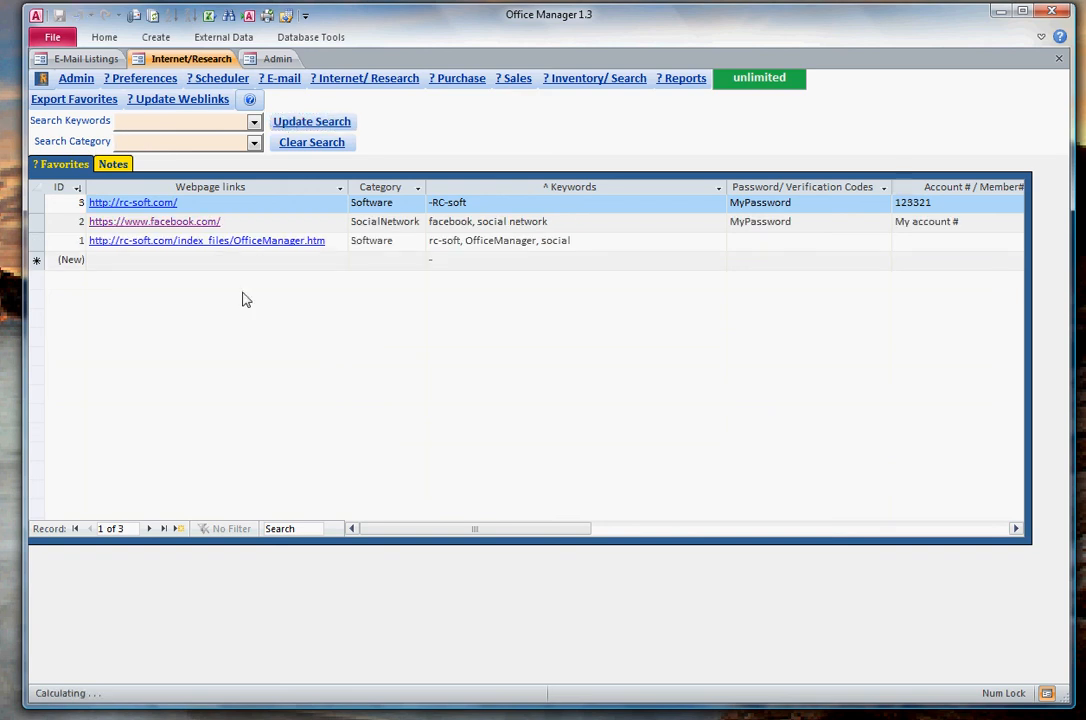